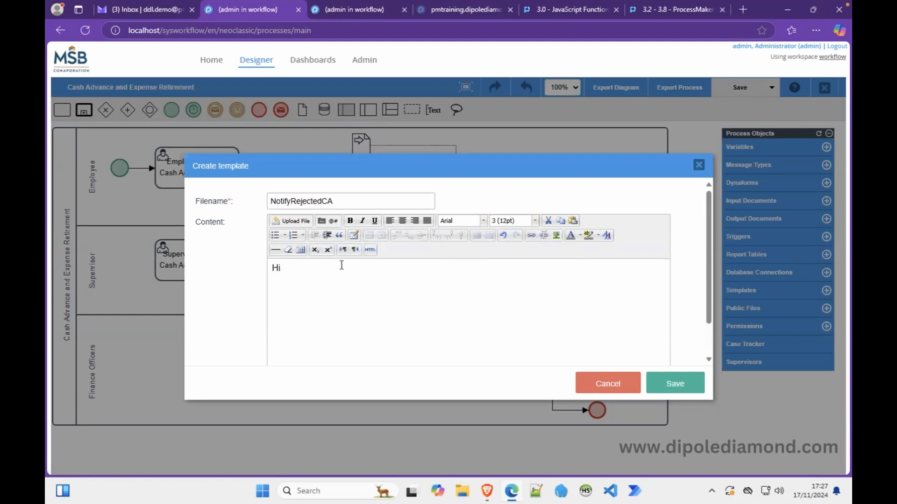
Insert the employeeName case variable after 'Hi' by searching 'name' in the variable picker.
click(334, 224)
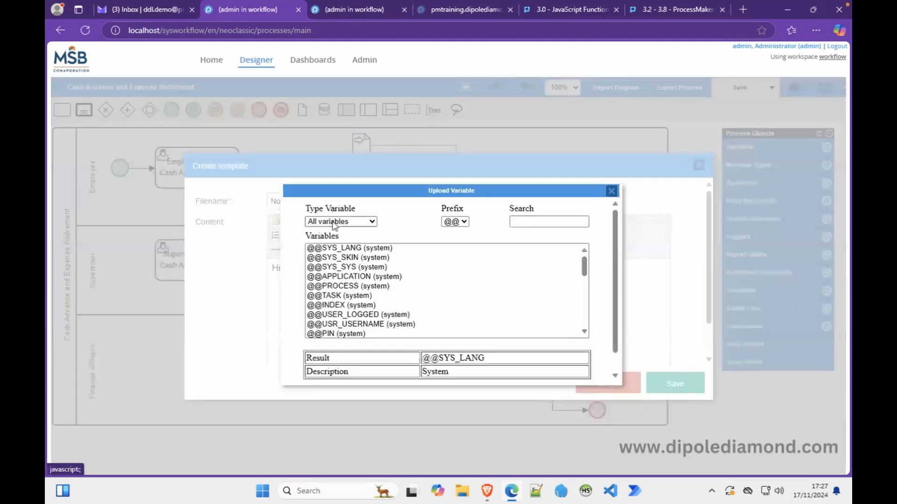
click(543, 213)
text(name)
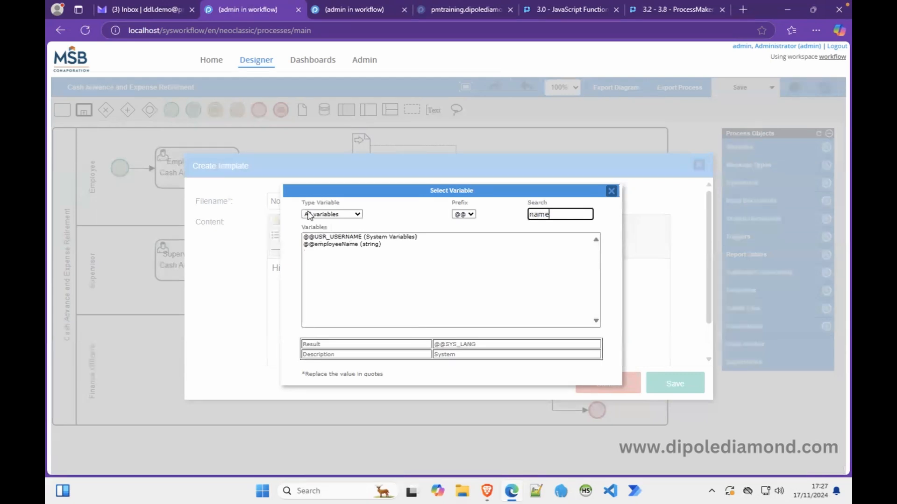
click(337, 245)
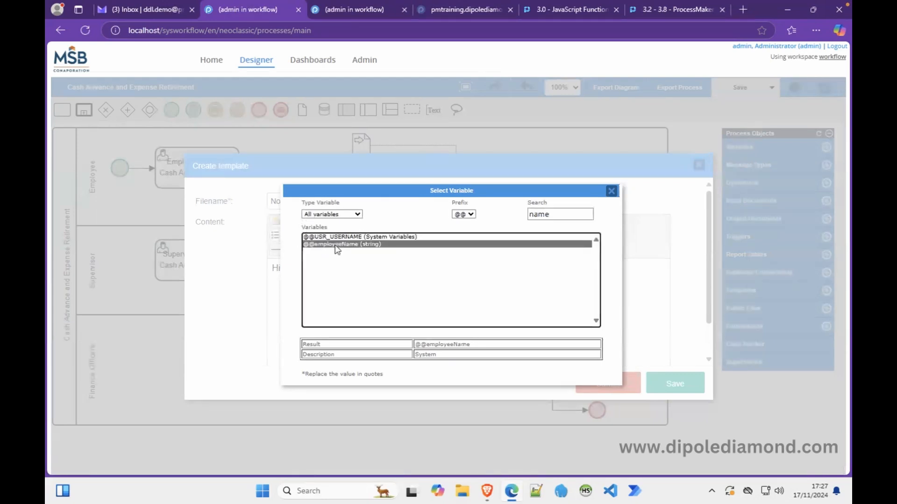
double_click(335, 245)
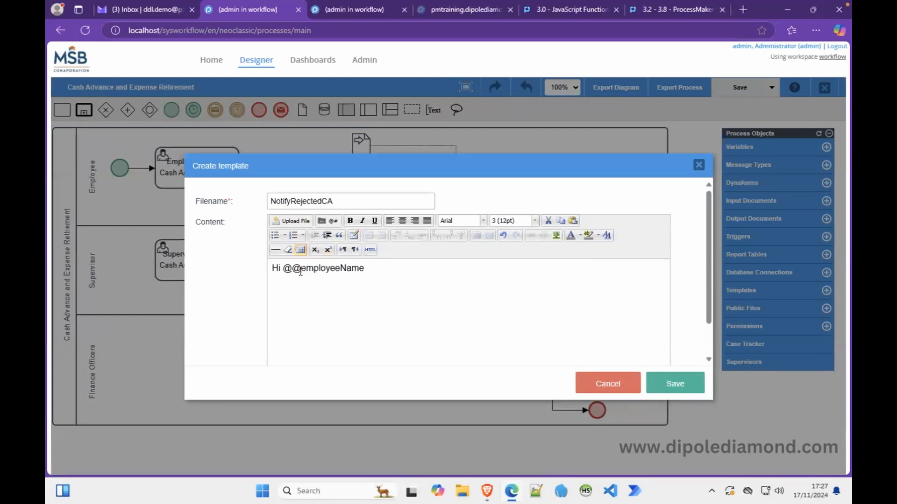
Change the variable's prefix to @= so the greeting reads 'Hi @=employeeName'.
key(BackSpace)
text(+)
key(BackSpace)
text(=)
click(333, 222)
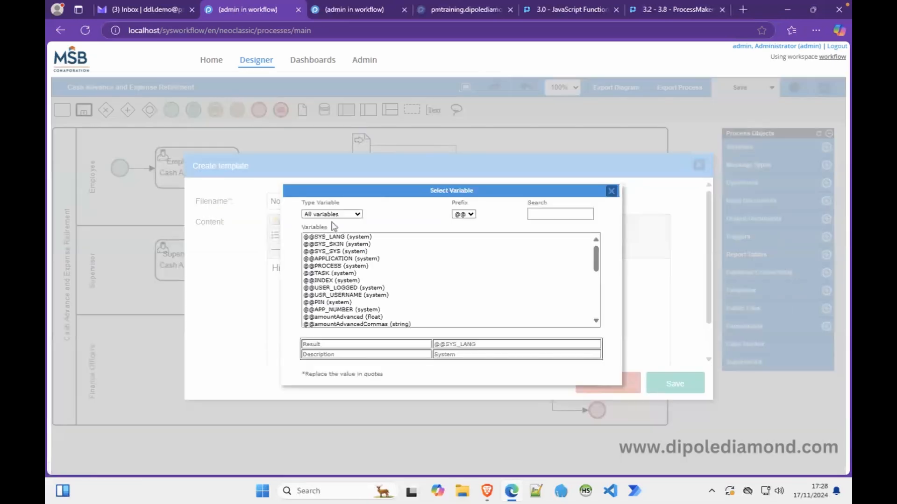
click(464, 215)
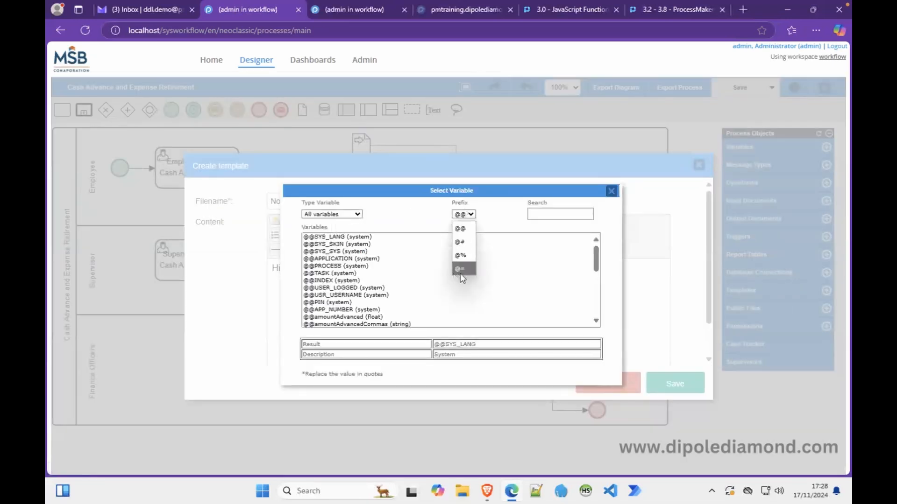
click(611, 191)
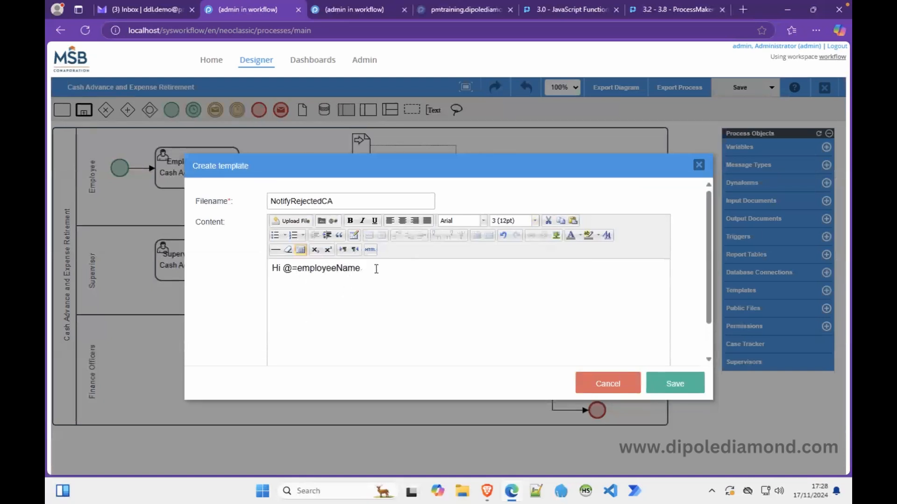
End the greeting with a comma and start a new line below it.
text(,)
key(Return)
key(Return)
text(You)
key(BackSpace)
key(BackSpace)
key(BackSpace)
key(BackSpace)
key(BackSpace)
Set the greeting line to Arial 10pt, then type 'Your cash Advance request (case #' on the line below.
key(ctrl+a)
click(483, 222)
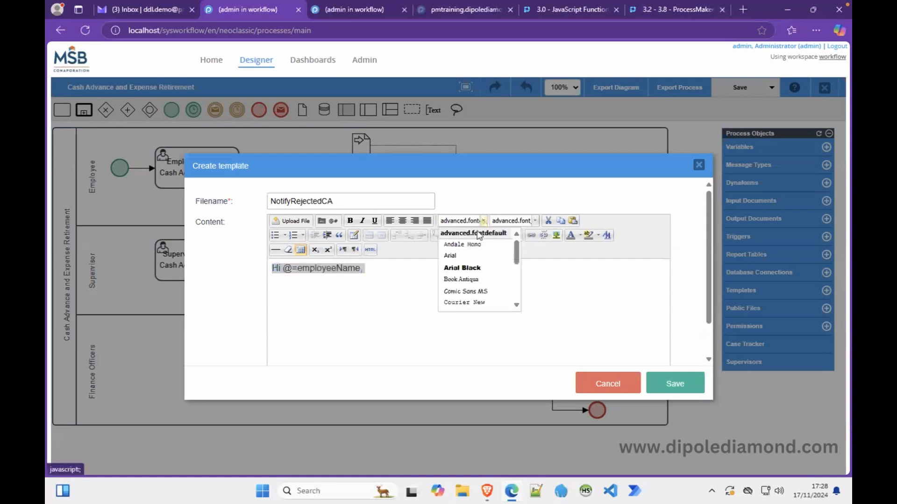
click(450, 255)
click(534, 221)
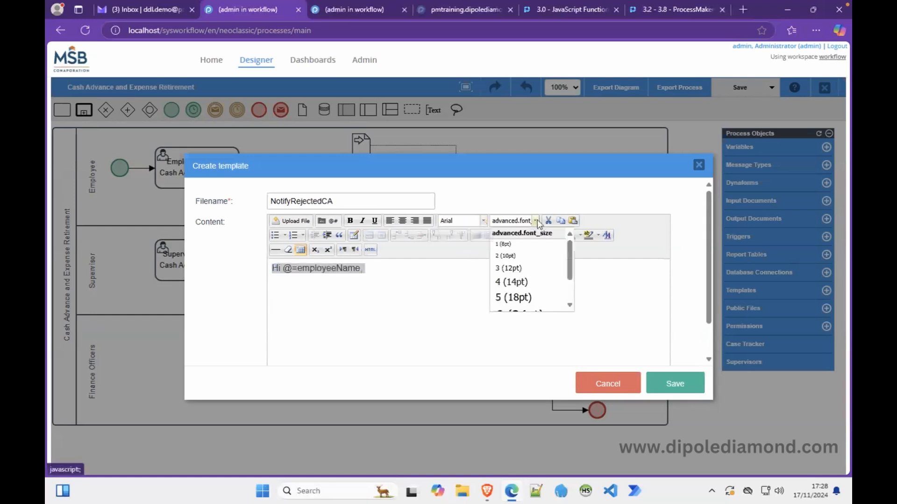
click(510, 268)
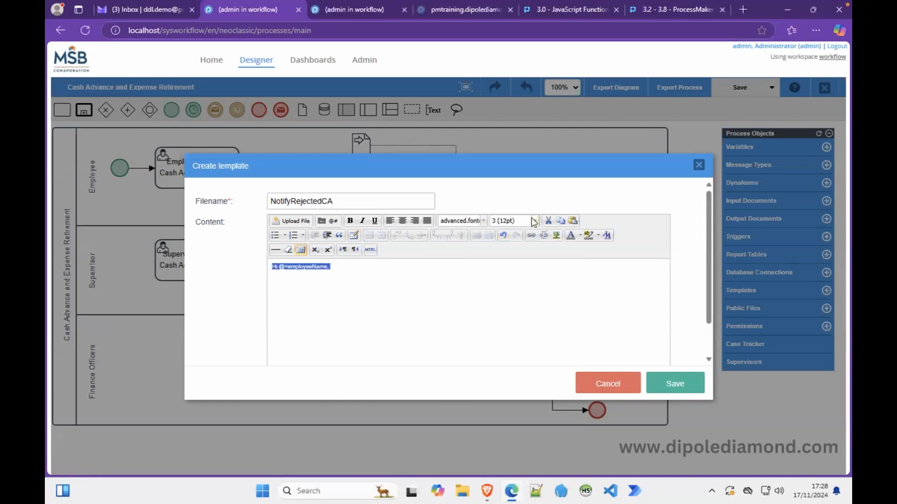
click(483, 220)
click(461, 255)
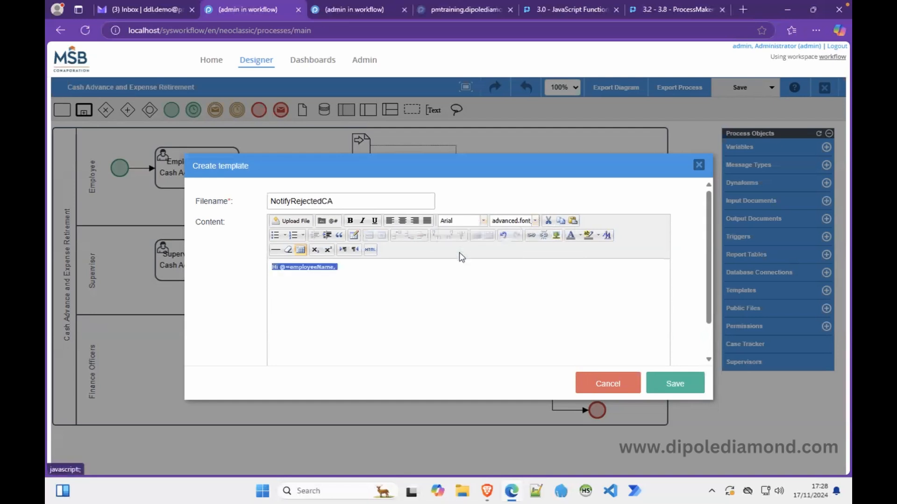
click(536, 222)
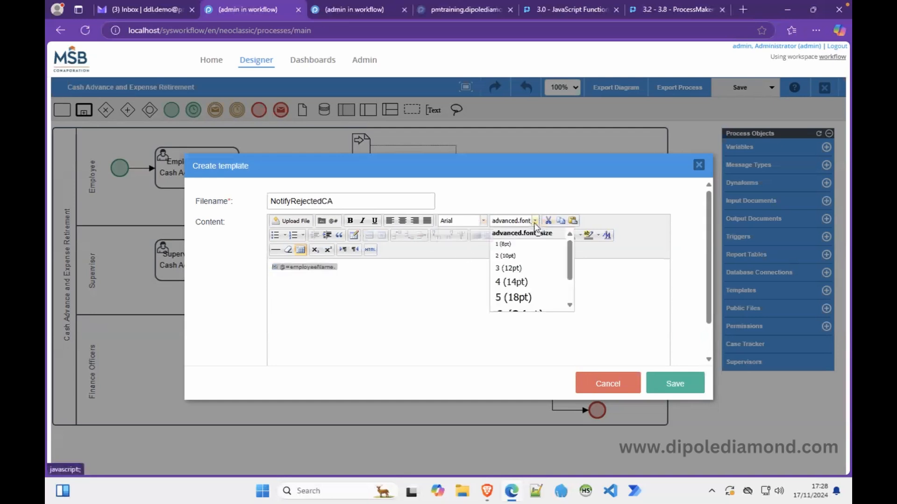
click(523, 256)
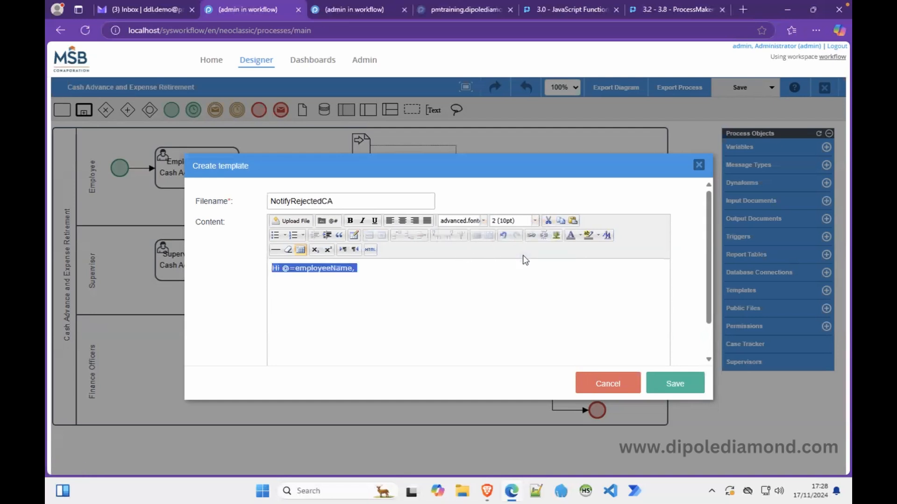
click(403, 287)
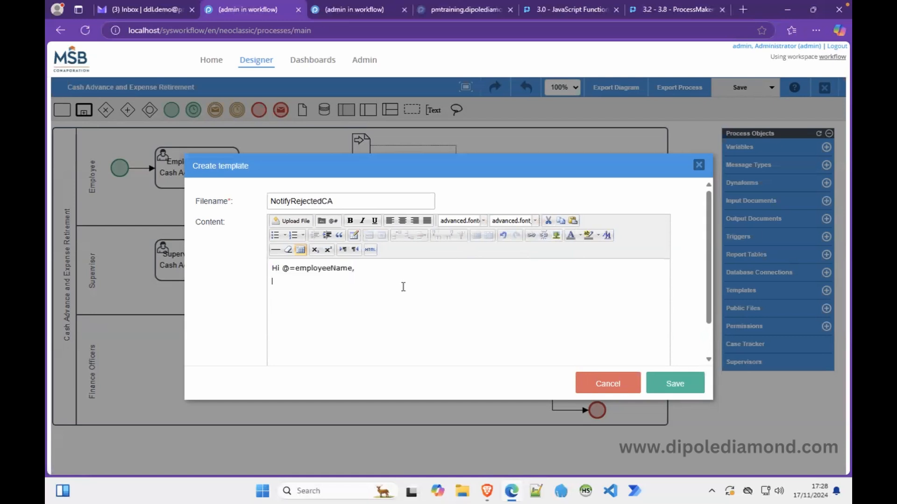
text(Your cash Advance request (case #)
Insert @=APP_NUMBER after 'case #' and continue with ') for'.
click(332, 221)
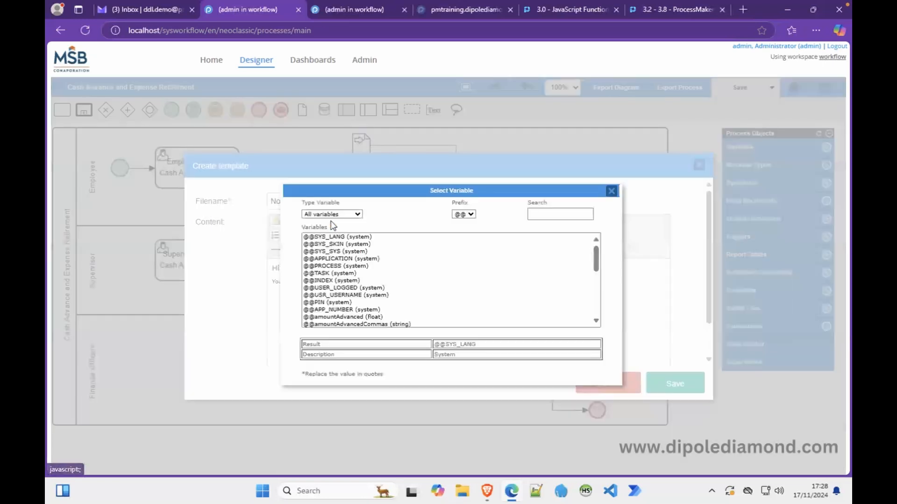
click(471, 215)
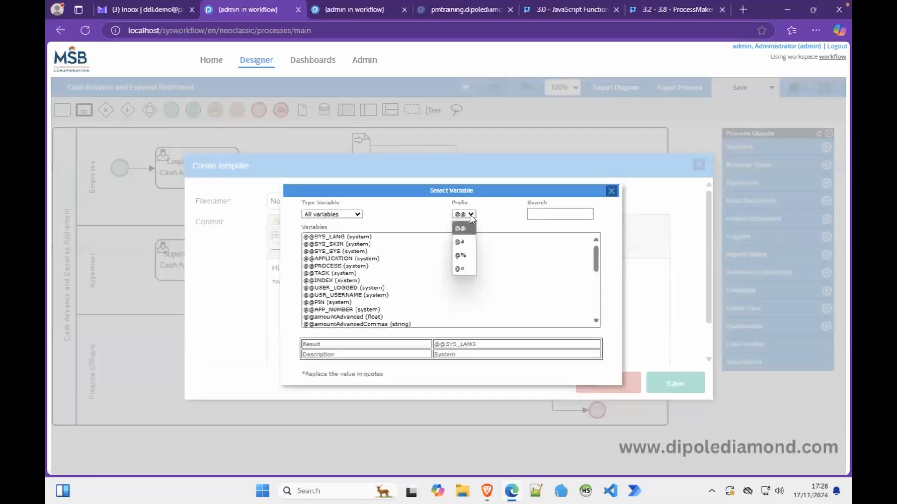
click(465, 276)
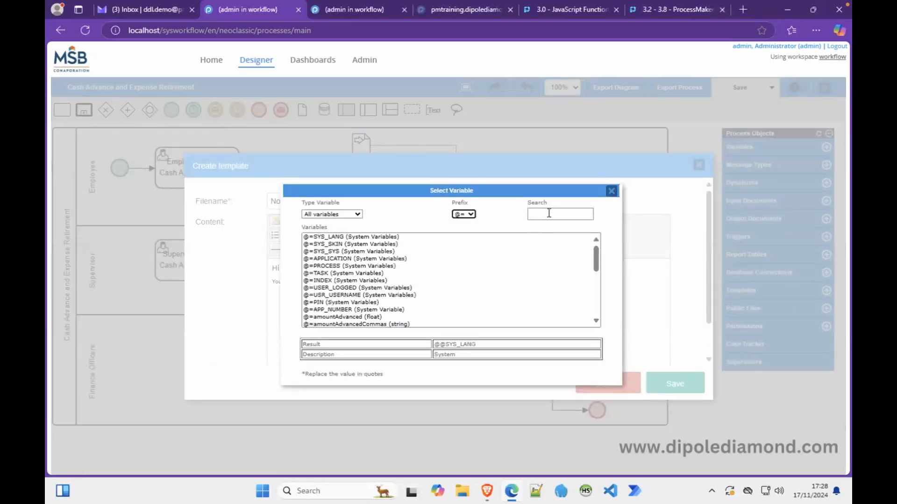
click(549, 213)
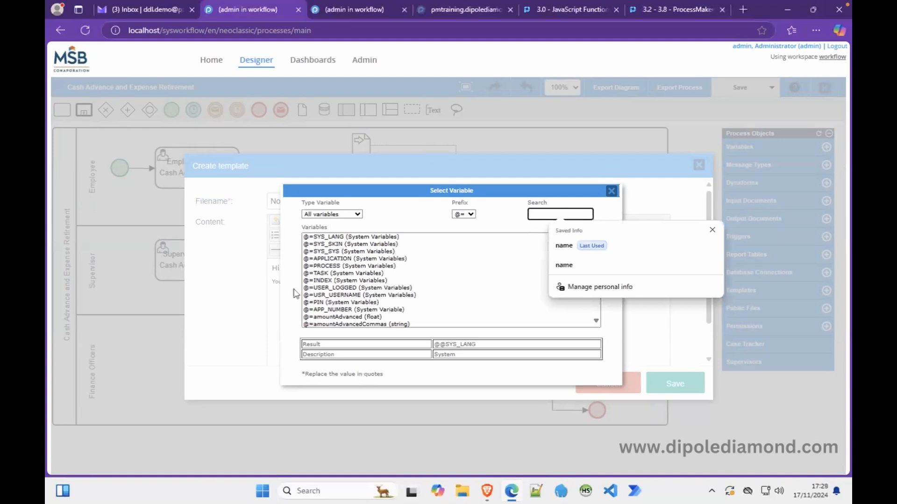
double_click(326, 309)
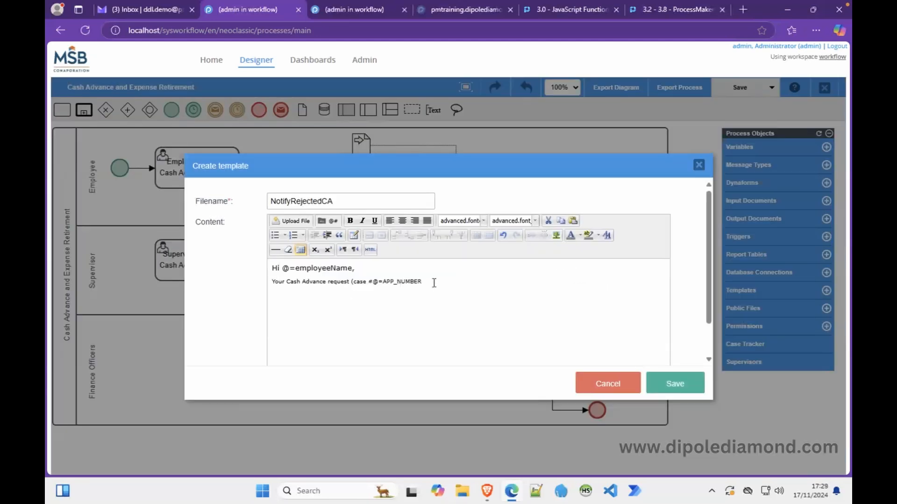
text() for)
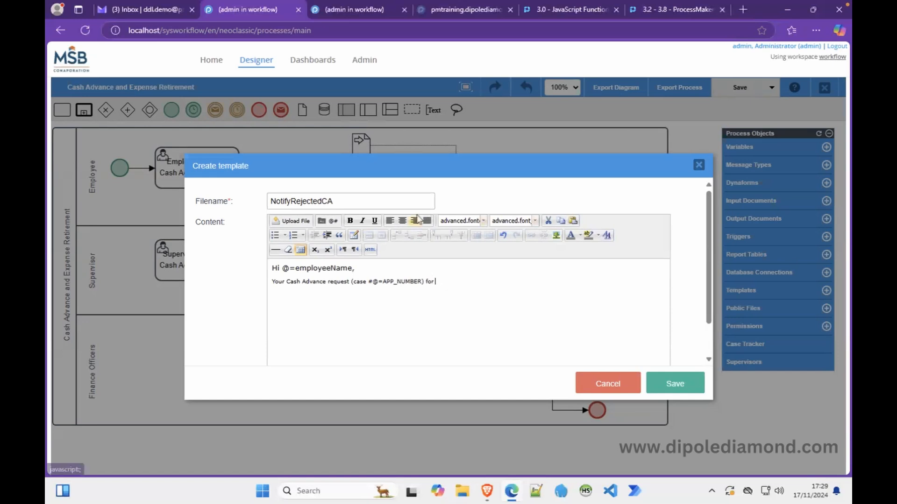
Search 'comma' and insert the @=amountRequestedCommas variable into the sentence.
click(333, 220)
click(463, 214)
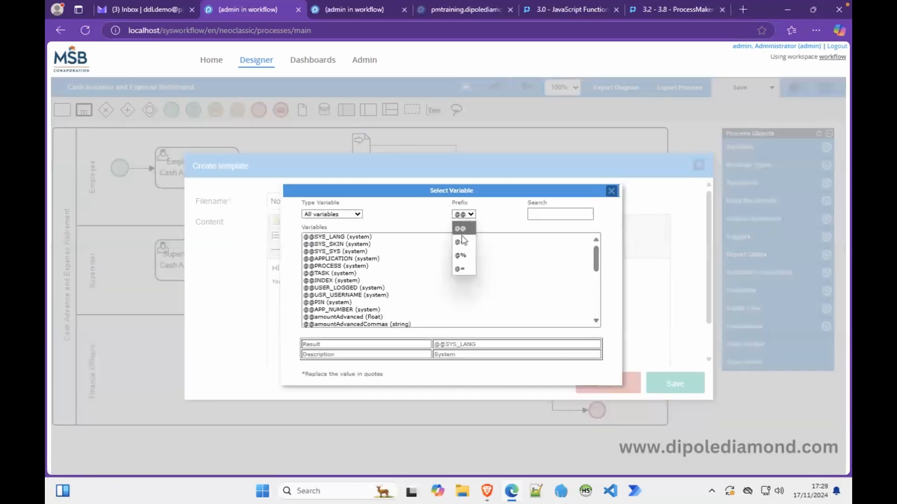
click(462, 268)
click(542, 215)
text(coma)
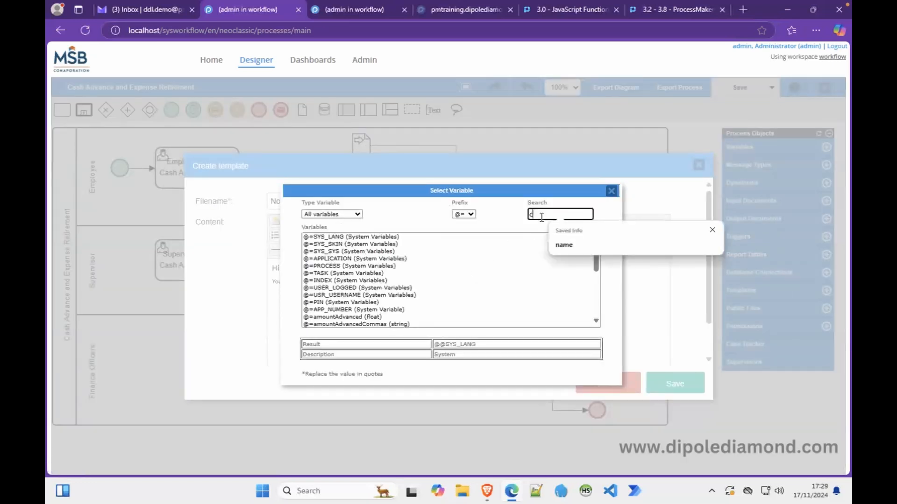
key(BackSpace)
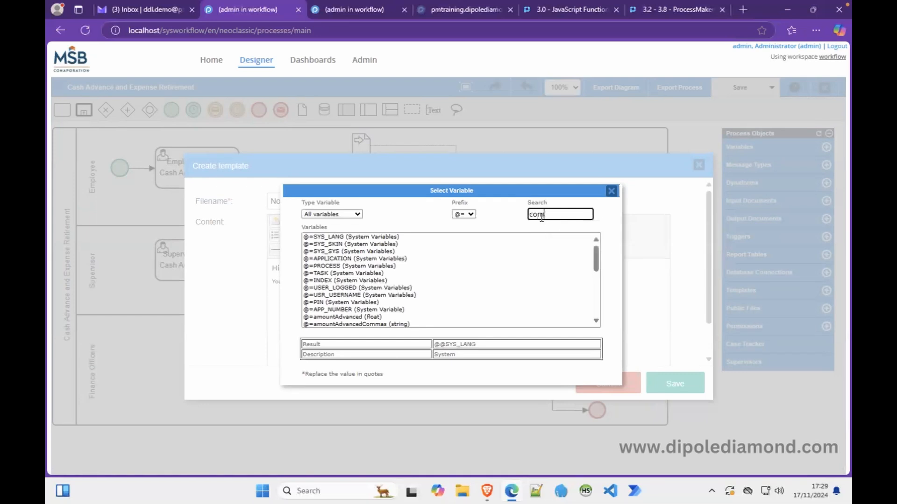
text(ma)
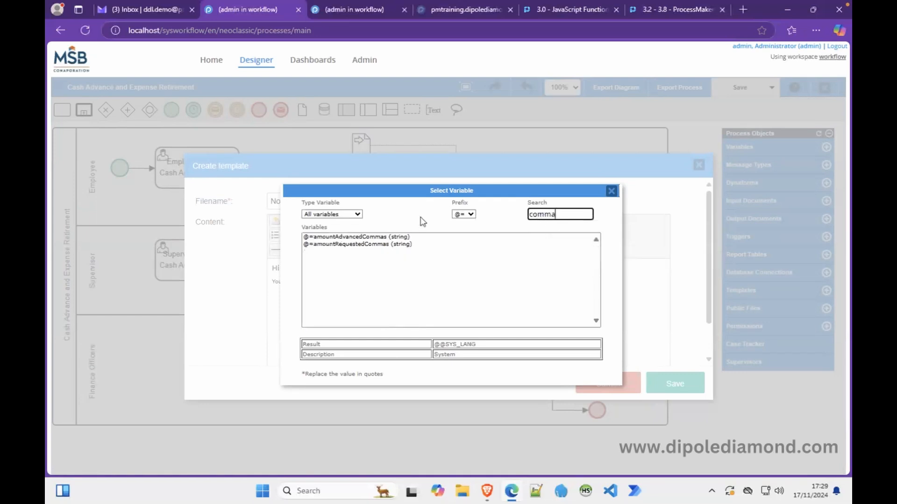
double_click(340, 244)
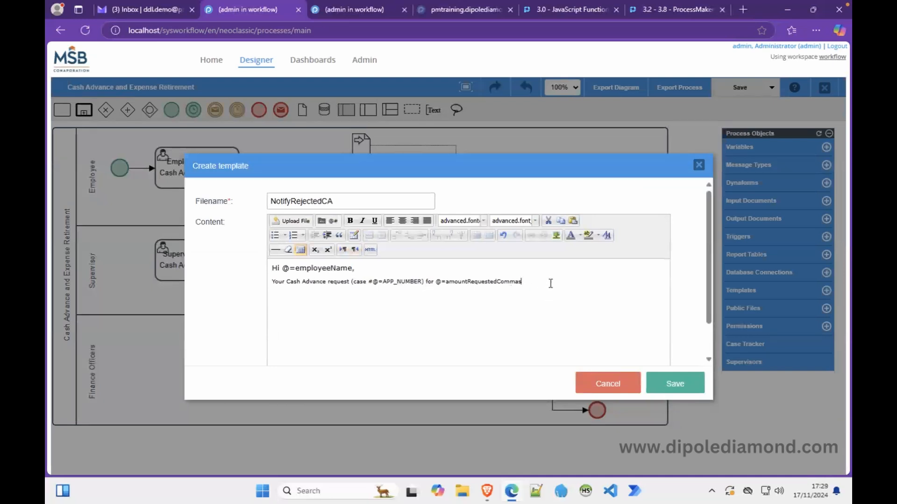
Finish the sentence with 'has been rejected and returned to your INBOX on ProcessMaker.'.
text(has been rejected and returned to your INBOX)
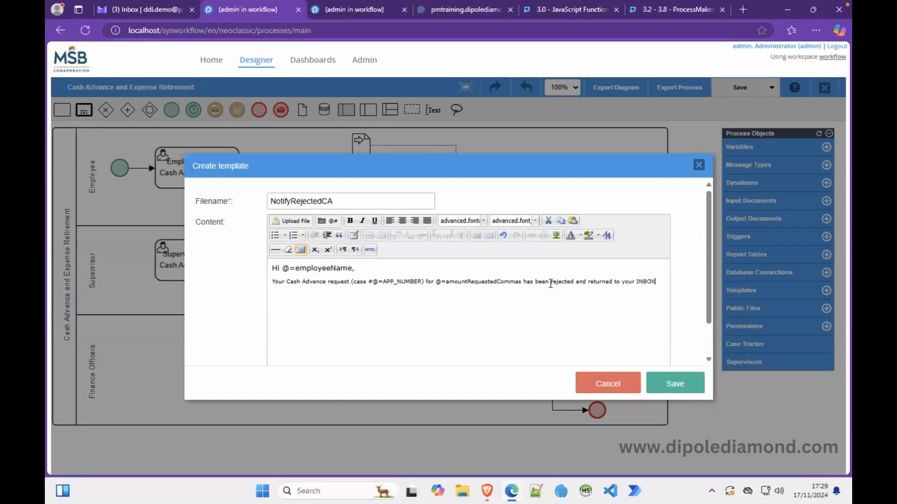
key(BackSpace)
text(X on ProcessMaker.)
Add a new line with the heading 'REASON FOR REJECTION:'.
key(Return)
text(REASON FOR REJECTINOS:)
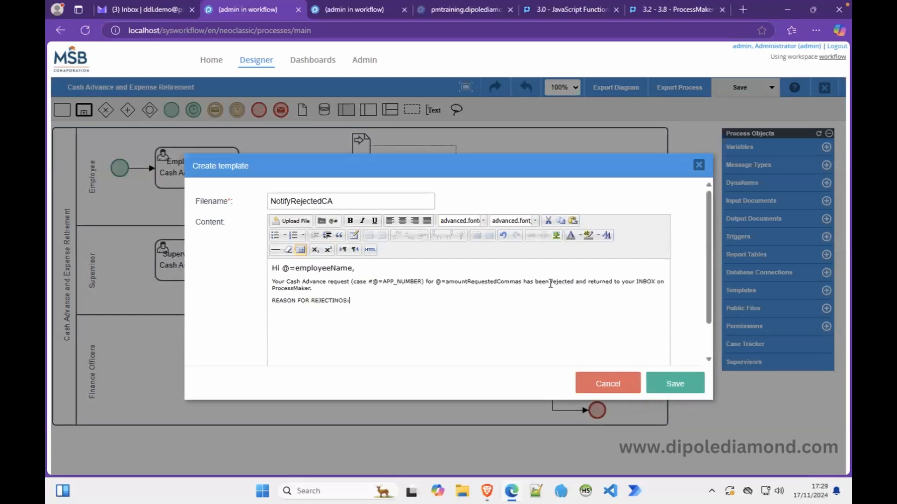
key(BackSpace)
key(BackSpace)
key(BackSpace)
key(BackSpace)
key(BackSpace)
key(BackSpace)
text(TION)
Add @=previousComment and the line 'You can access the case using this URL: @=caseLinkUrl'.
text(@)
text(=)
text(PR)
key(BackSpace)
key(BackSpace)
text(previousCo)
text(mme)
text(nt )
text(You can acc)
text(ess the cas)
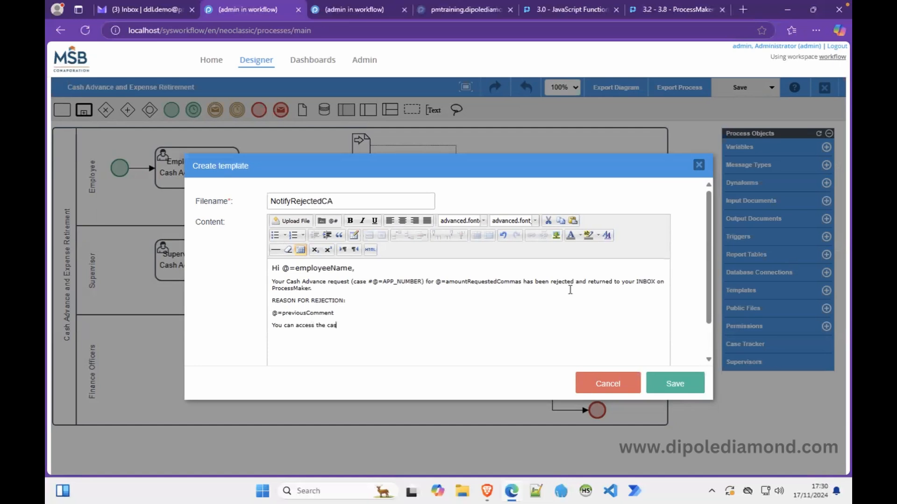
text(e using this URL:)
text(@=caseLink)
text(Url)
key(ctrl+a)
Format all the selected template text in Arial at 12pt.
click(483, 220)
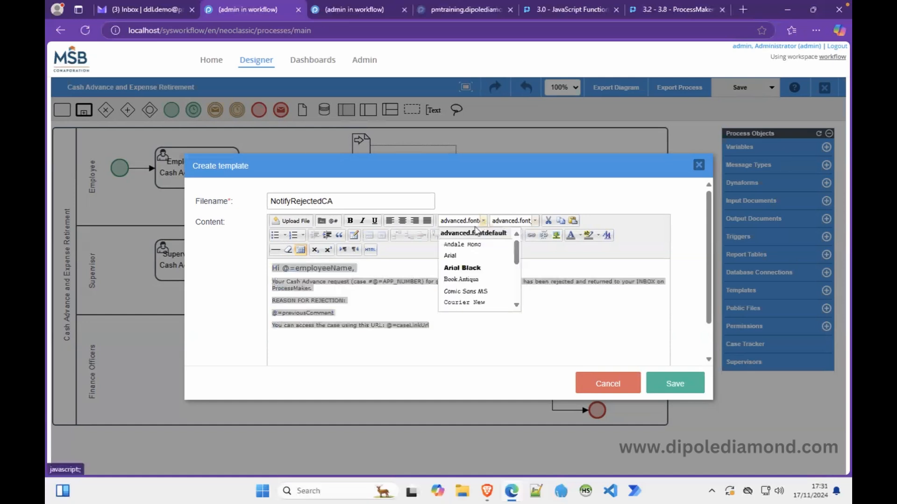
click(463, 258)
click(535, 221)
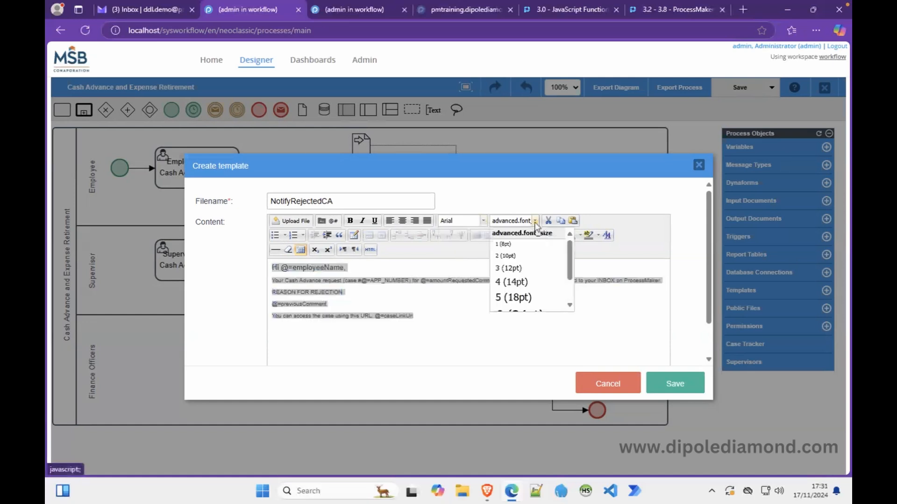
click(506, 268)
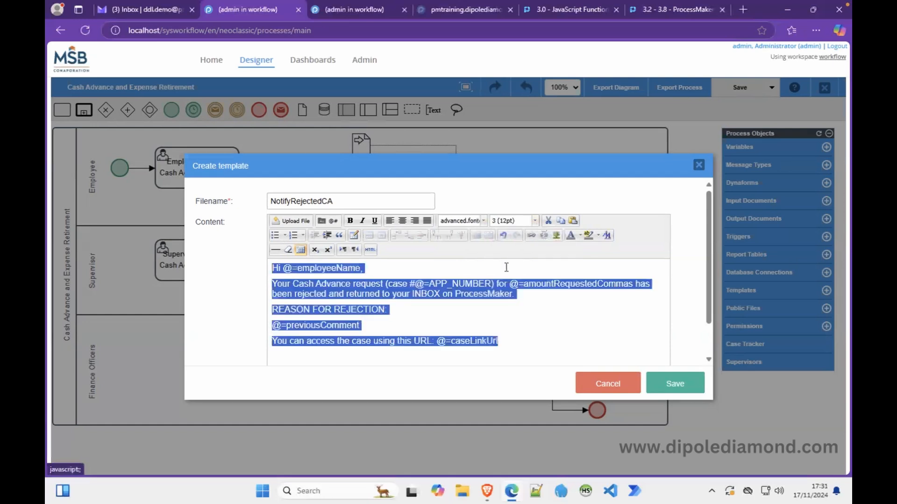
click(455, 328)
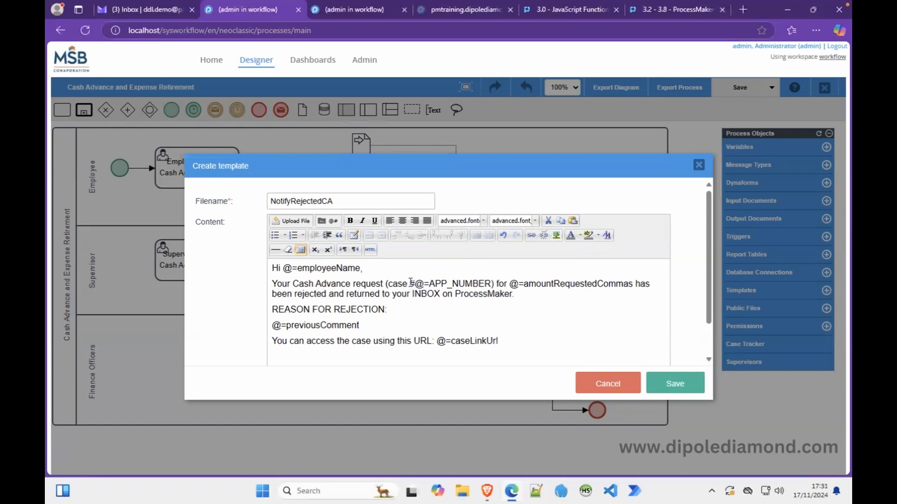
Make the @=APP_NUMBER and @=amountRequestedCommas variables bold.
drag(414, 283, 491, 284)
click(351, 221)
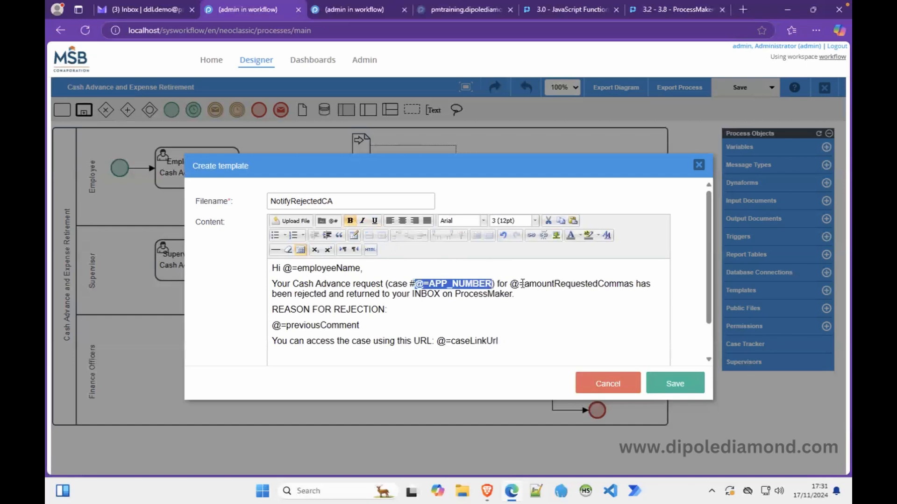
drag(509, 283, 634, 284)
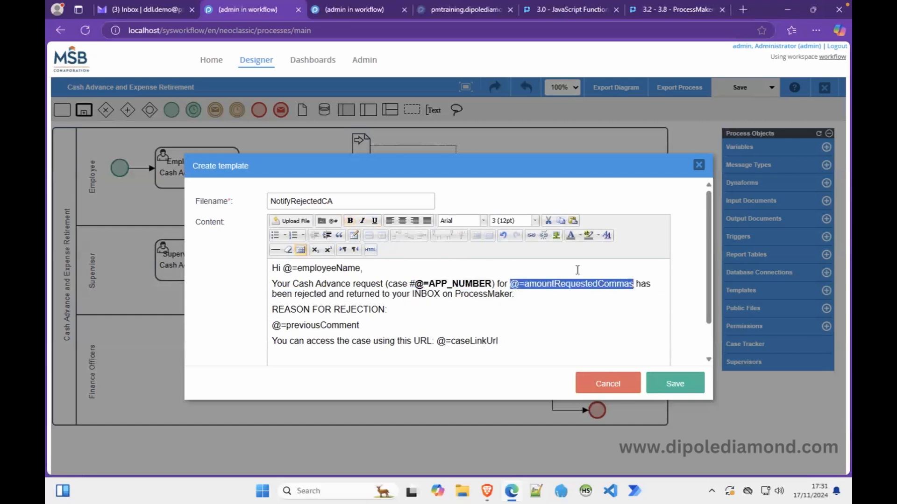
click(350, 221)
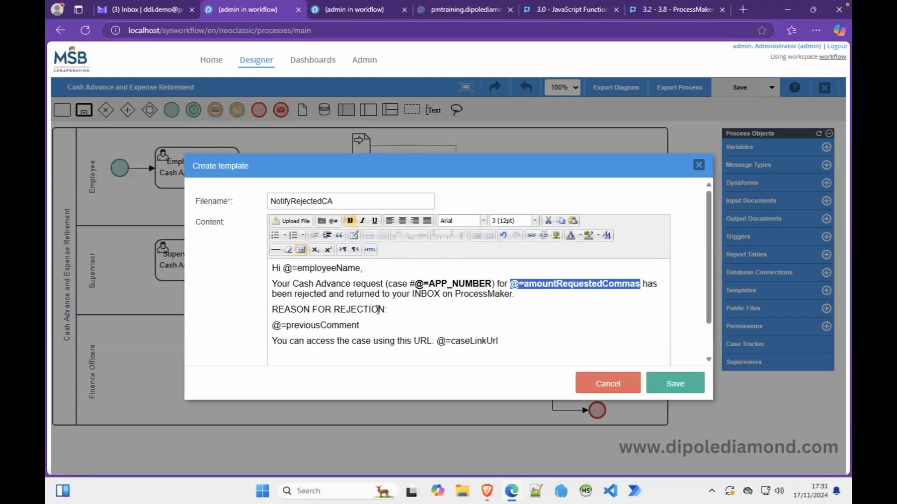
Underline the 'REASON FOR REJECTION:' heading.
drag(400, 309, 272, 310)
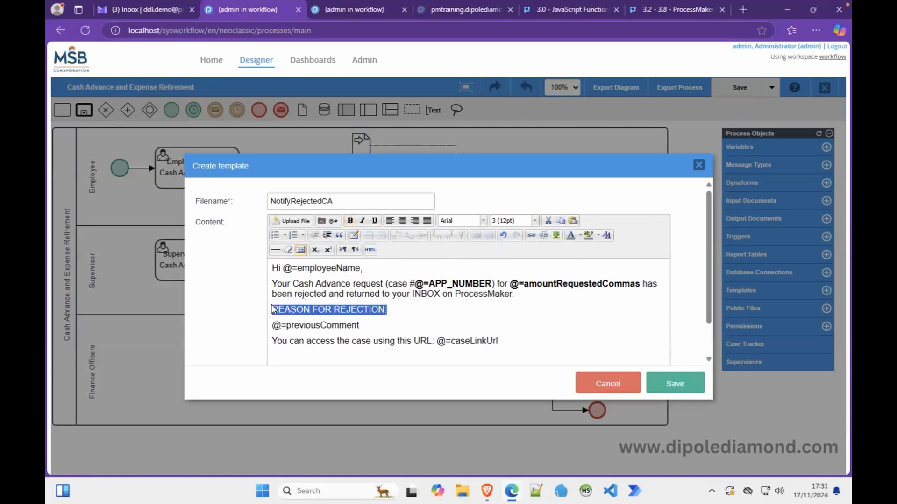
click(373, 221)
click(428, 326)
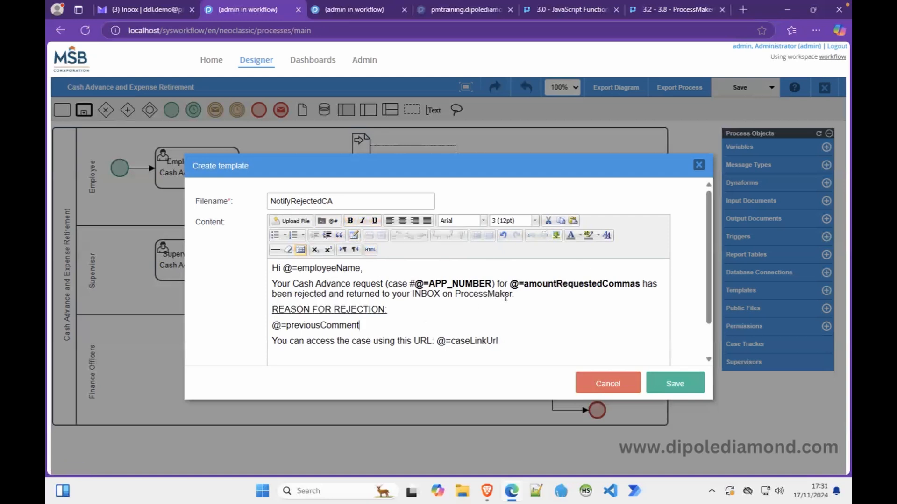
click(523, 291)
Color the @=caseLinkUrl variable blue.
drag(437, 341, 499, 341)
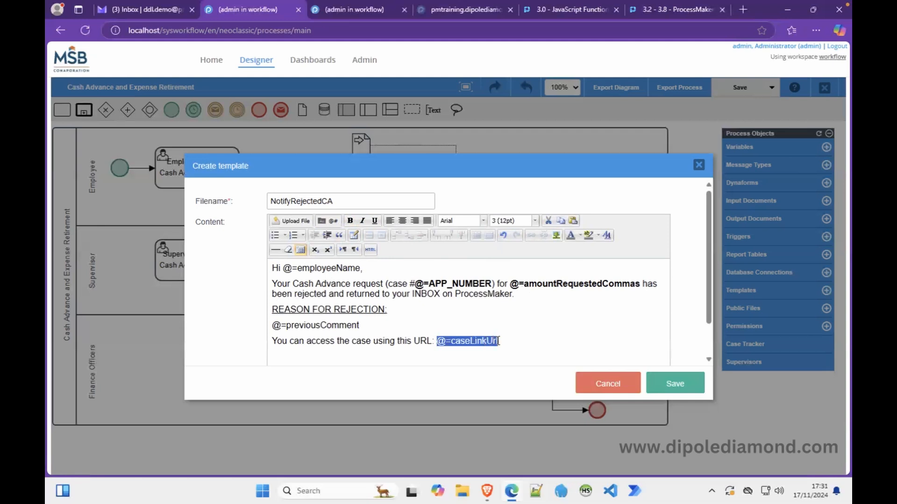
click(581, 237)
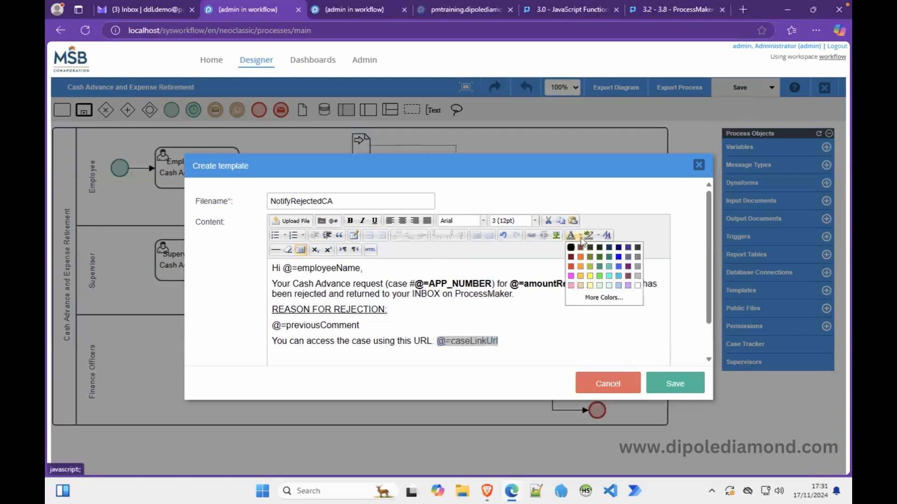
click(620, 263)
click(597, 321)
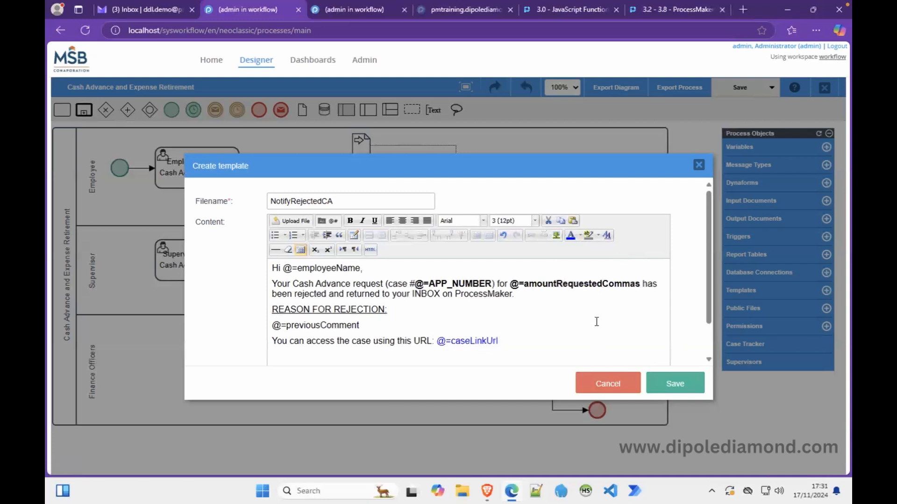
Save the template as NotifyRejectedCA.html, review its HTML source, and apply it.
click(674, 386)
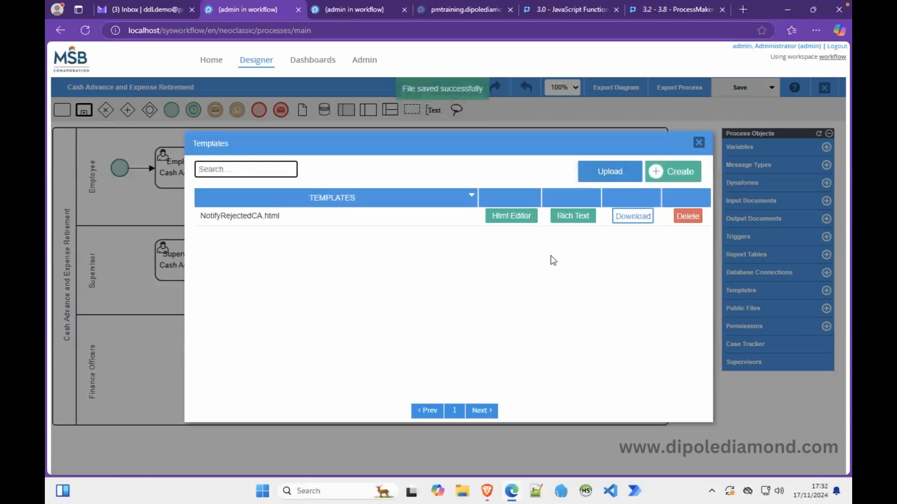
click(528, 222)
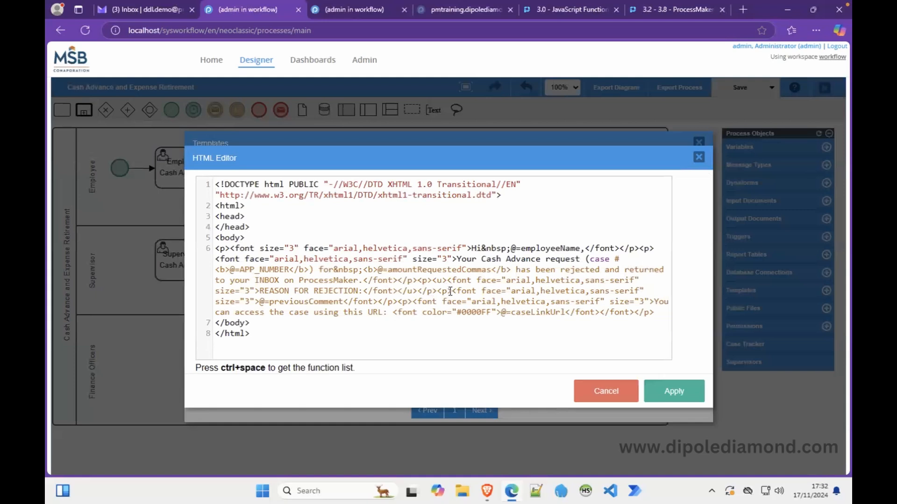
click(668, 397)
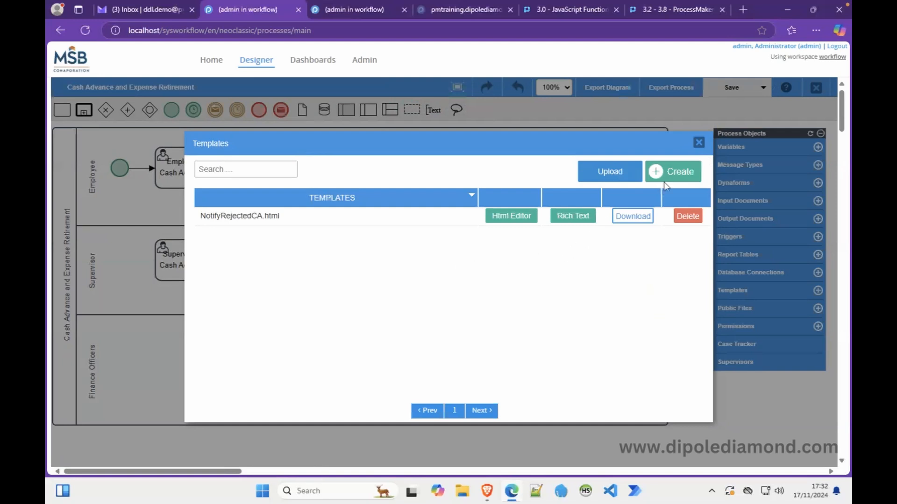
Close the Templates dialog and select the 'Employee initiates Cash Advance request' task.
click(698, 144)
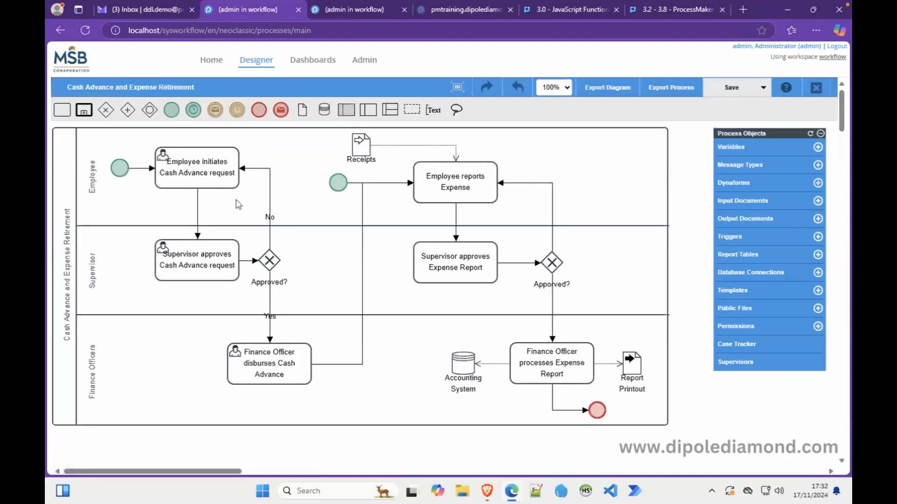
click(189, 171)
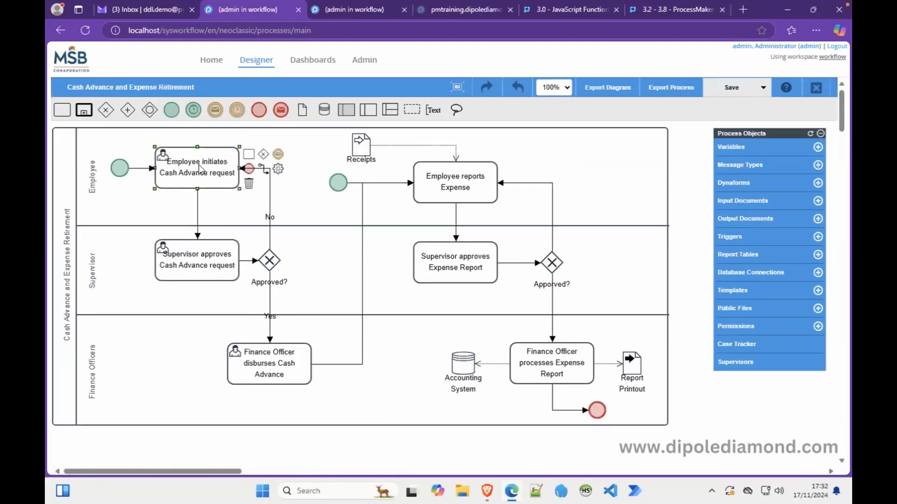
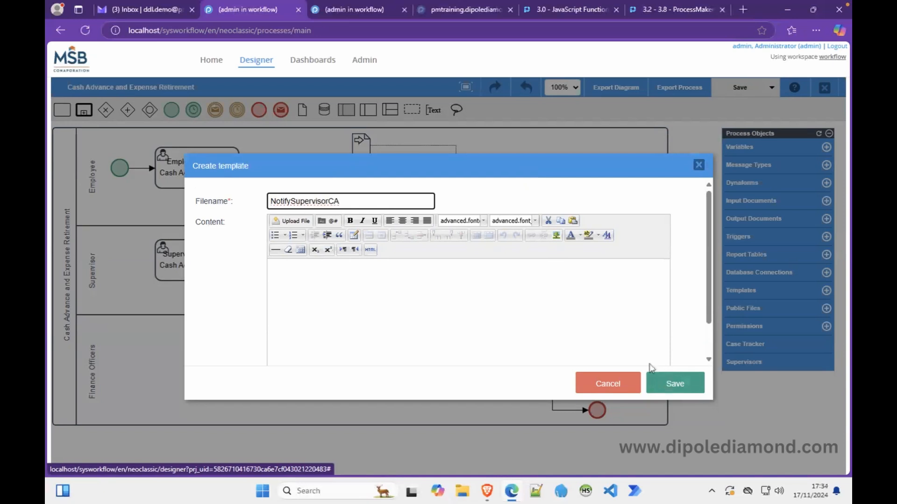
Start the body with 'H' and browse variables with the @= prefix searching 'name', inserting nothing.
click(558, 321)
text(Hi)
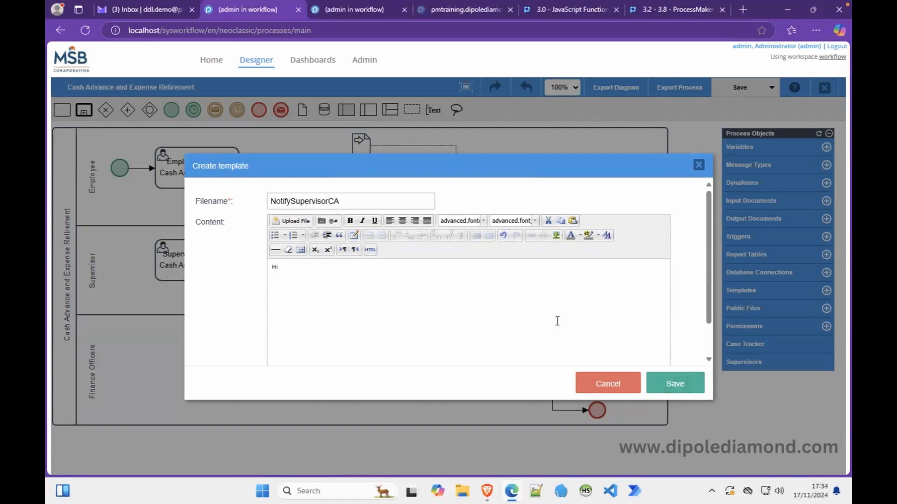
click(330, 221)
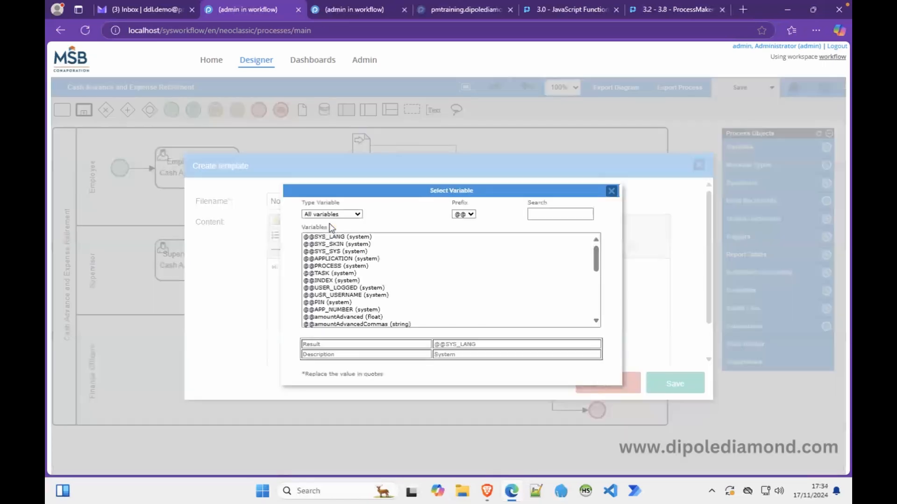
click(470, 215)
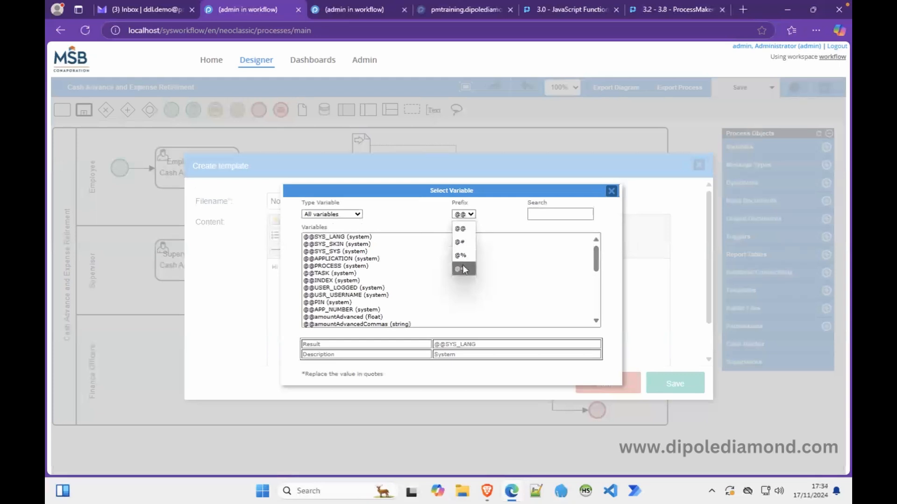
click(463, 269)
click(551, 214)
text(name)
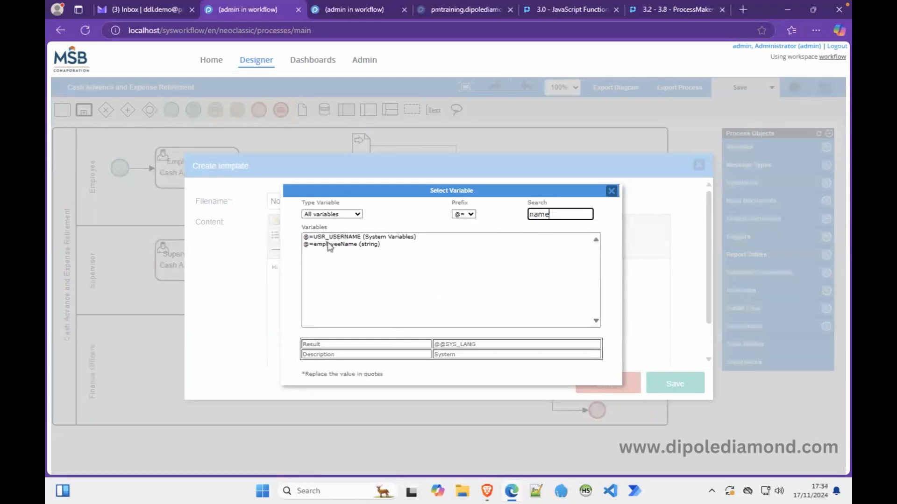
click(330, 245)
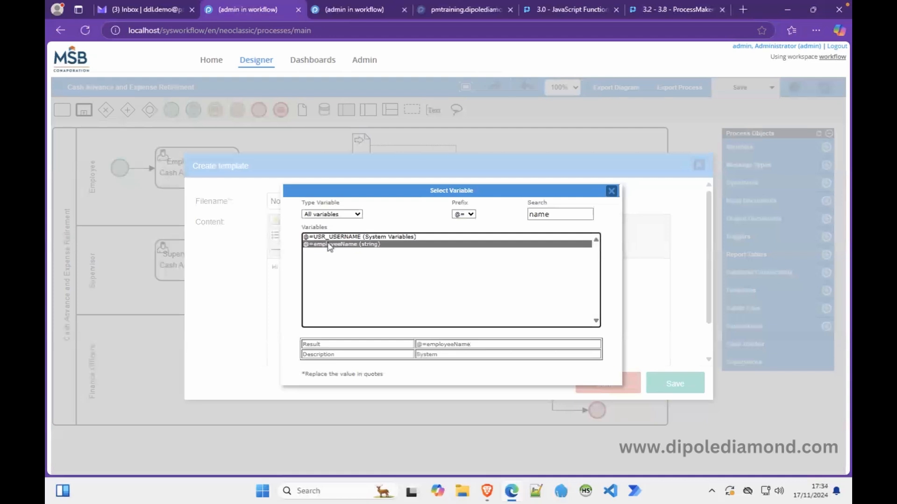
click(610, 190)
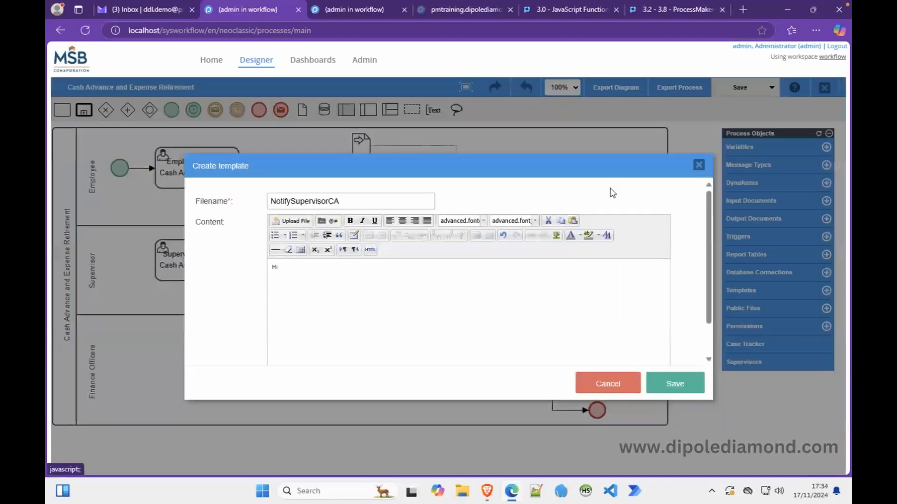
Complete the greeting 'Hi @=supervisorName,' and add 'The Cash Advance request initiated by'.
click(314, 266)
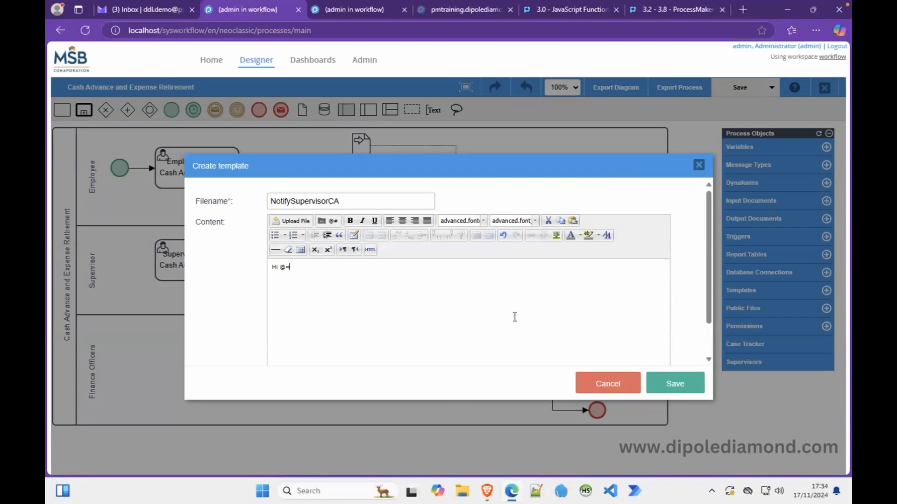
text(@=supervisor)
text(Name, )
text(The Cash Advan)
text(ce)
text( reques)
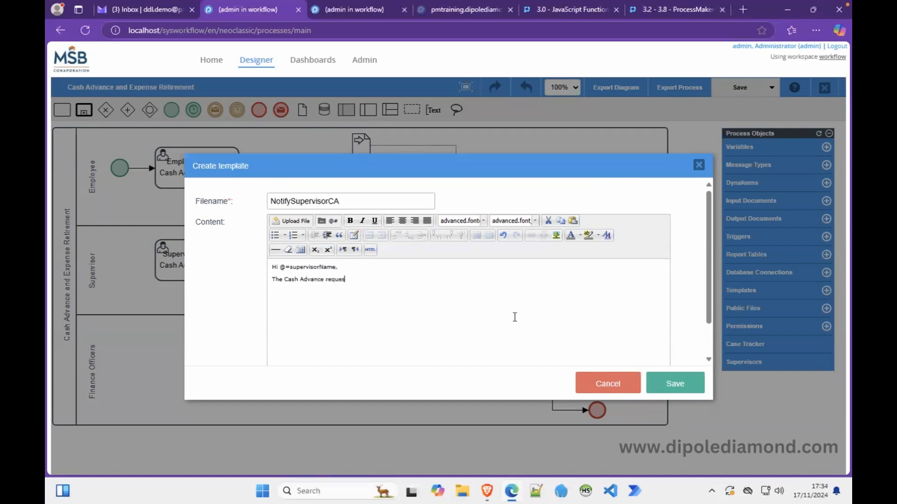
text(t initia)
text(ted by @)
key(BackSpace)
Insert @=employeeName after 'initiated by' and type 'for'.
click(333, 220)
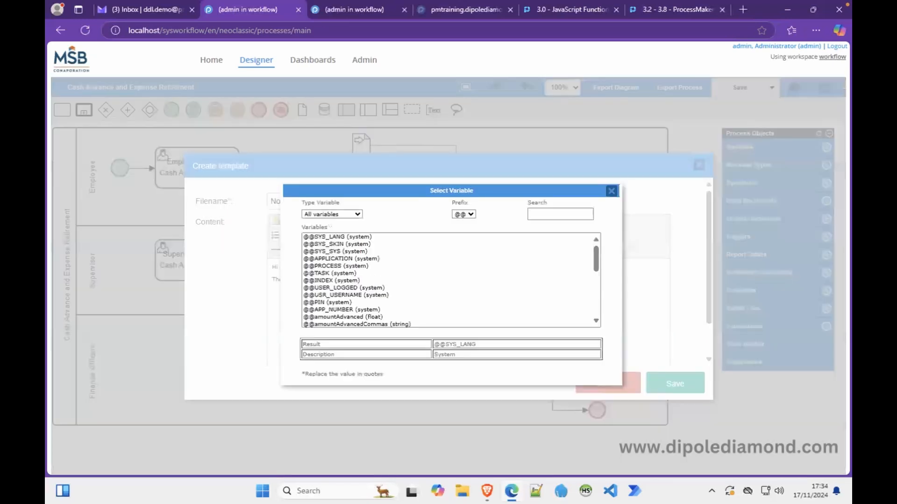
click(470, 215)
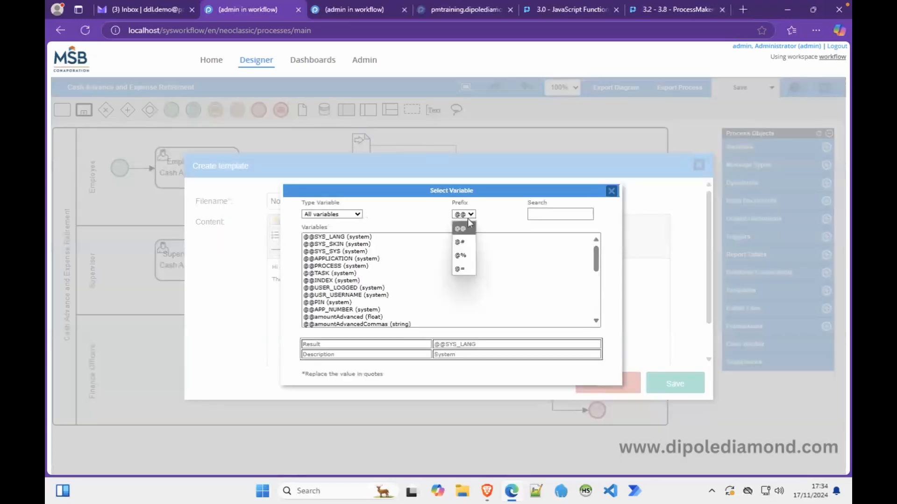
click(459, 269)
click(541, 216)
text(anme)
key(BackSpace)
key(BackSpace)
key(BackSpace)
key(BackSpace)
text(name)
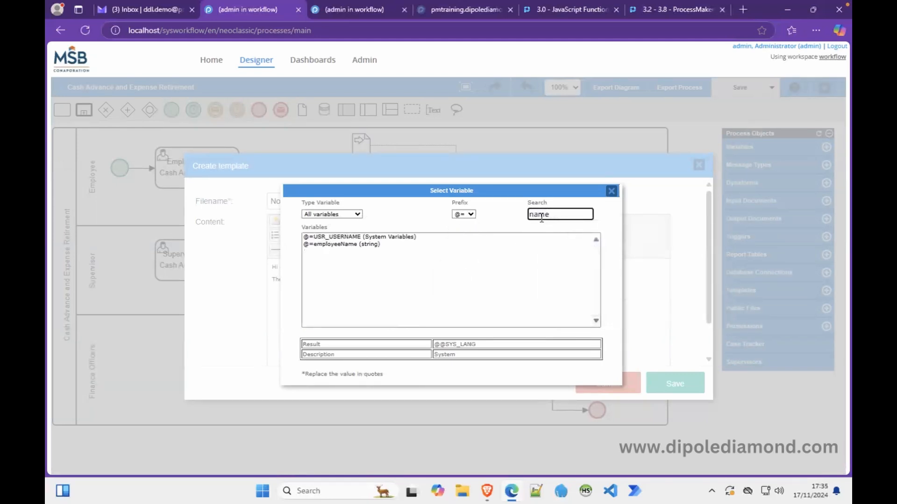
click(330, 245)
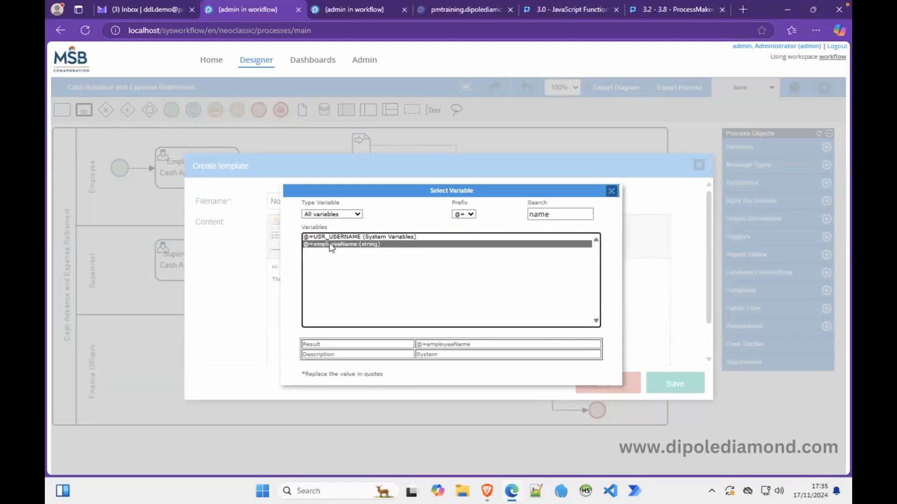
double_click(500, 246)
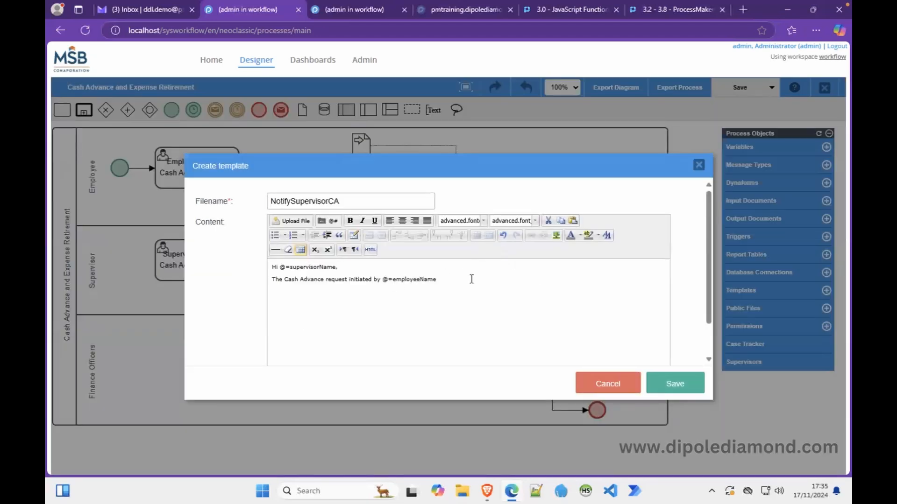
text(for)
Insert @=amountRequestedCommas, then continue with 'has been sent to your queue on ProcessMaker. Kindly login...'.
click(339, 226)
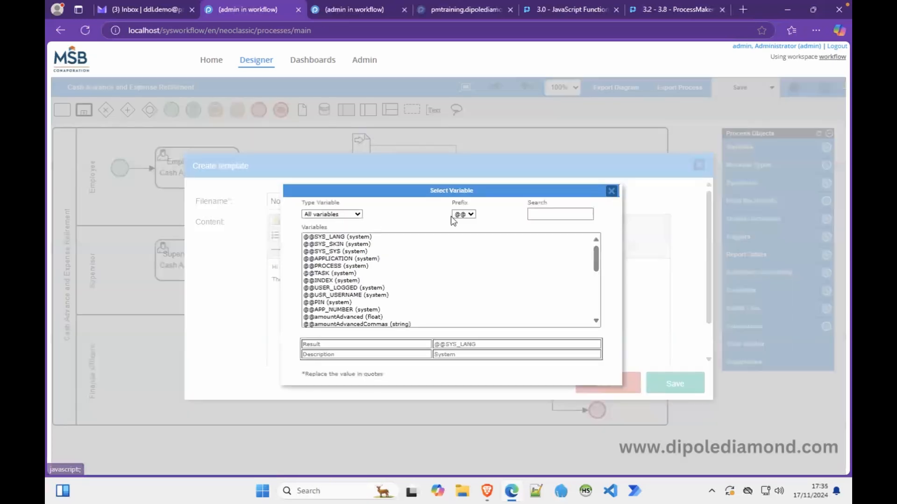
click(469, 215)
click(463, 270)
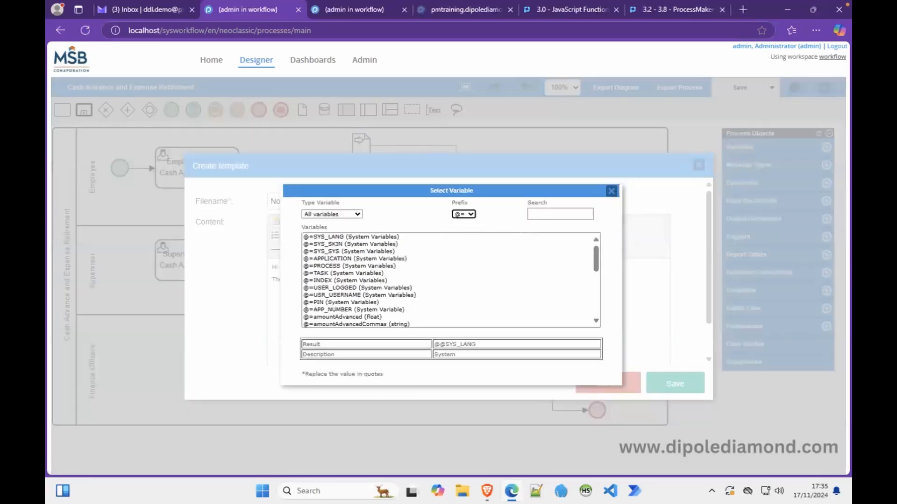
click(543, 214)
text(comma)
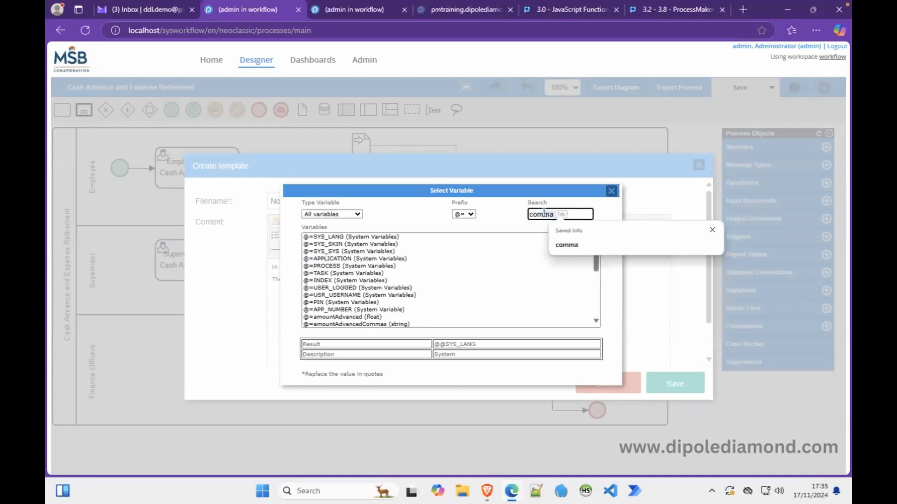
click(565, 245)
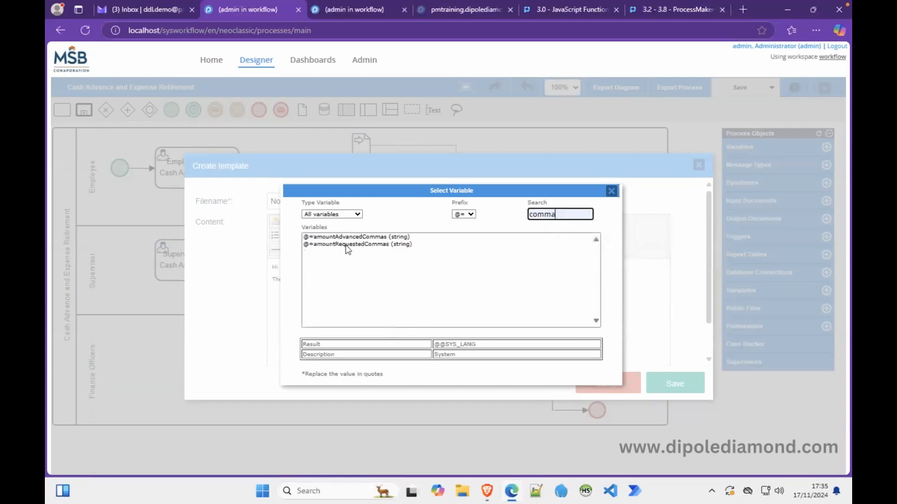
double_click(346, 244)
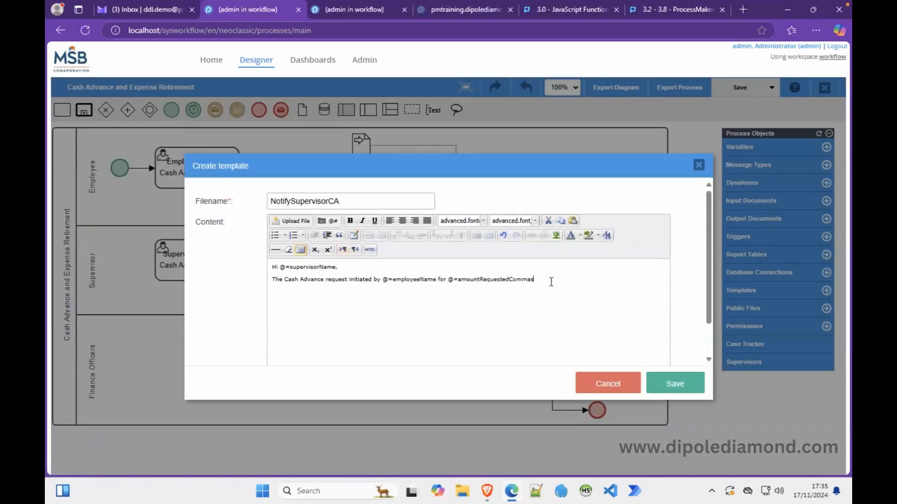
text(has been sent to your queue on ProcessMaker. Kindly)
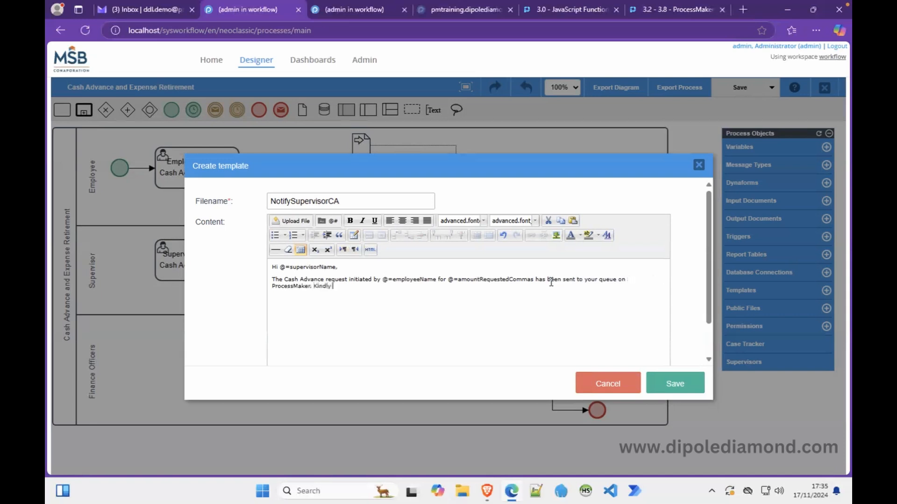
text( login and access the case from your INBOX)
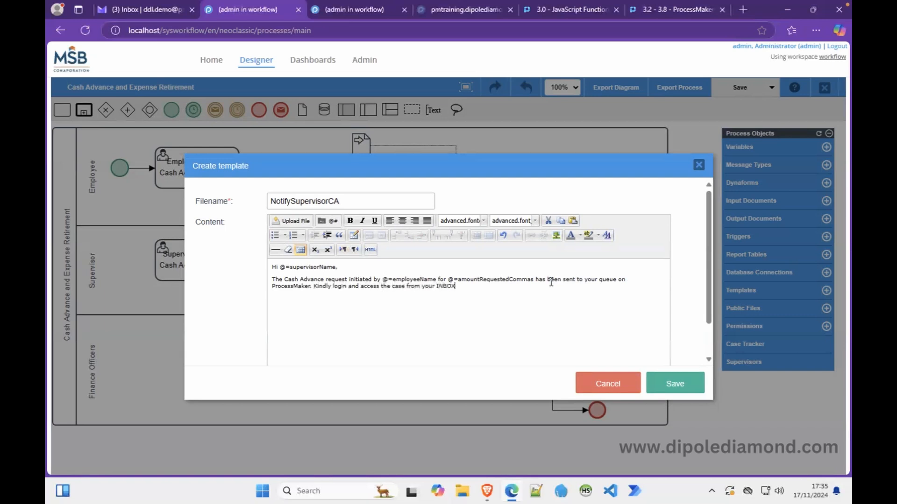
text( folder. Thank)
text( you.  )
text(Alternatively)
text(, you can access th)
text(e case )
text(using this )
text(URL)
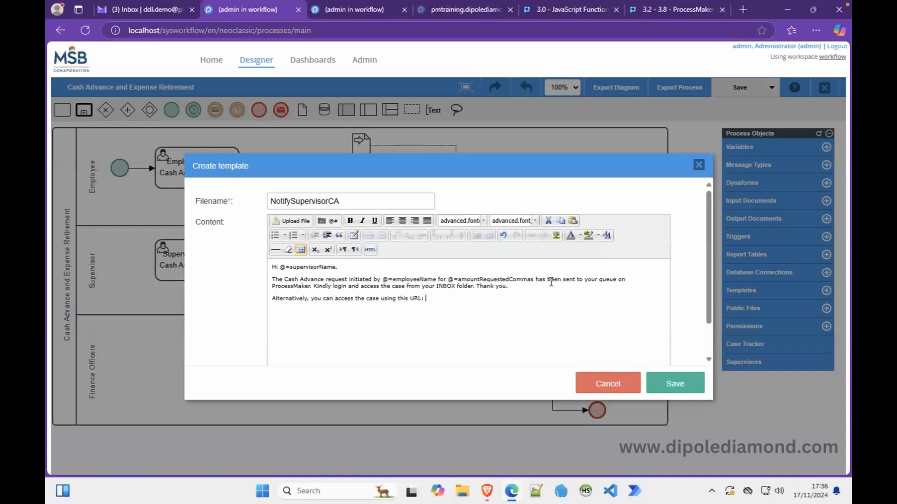
text(: @=caseLinkUrl)
Select the caseLinkUrl variable name and move to the end of the alternative URL line.
double_click(450, 299)
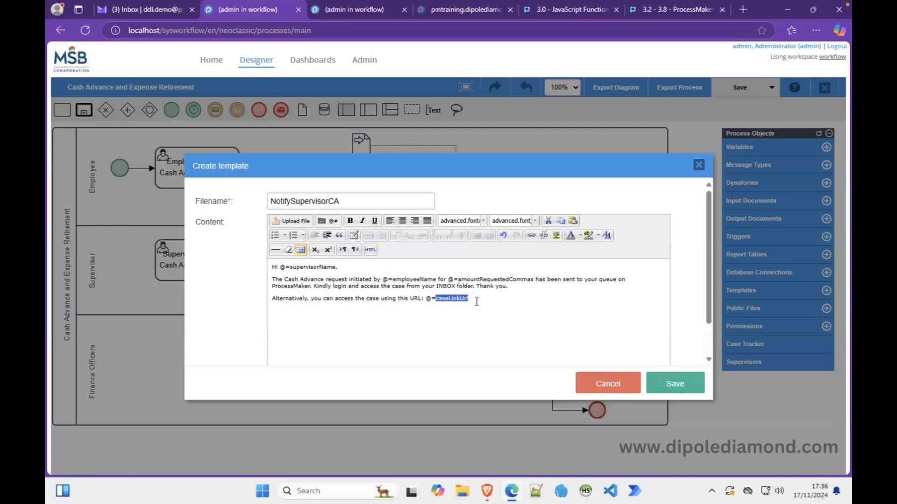
click(481, 300)
Format the whole message in Arial at 12pt.
drag(481, 300, 223, 262)
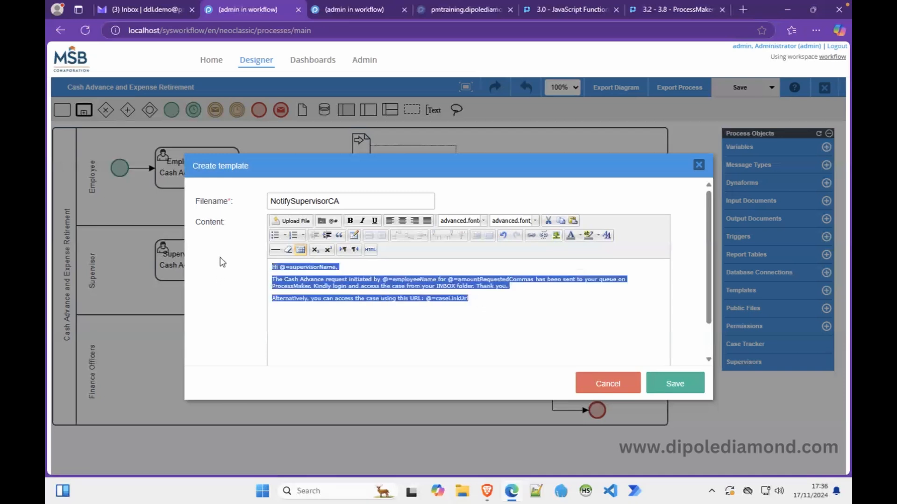
click(482, 221)
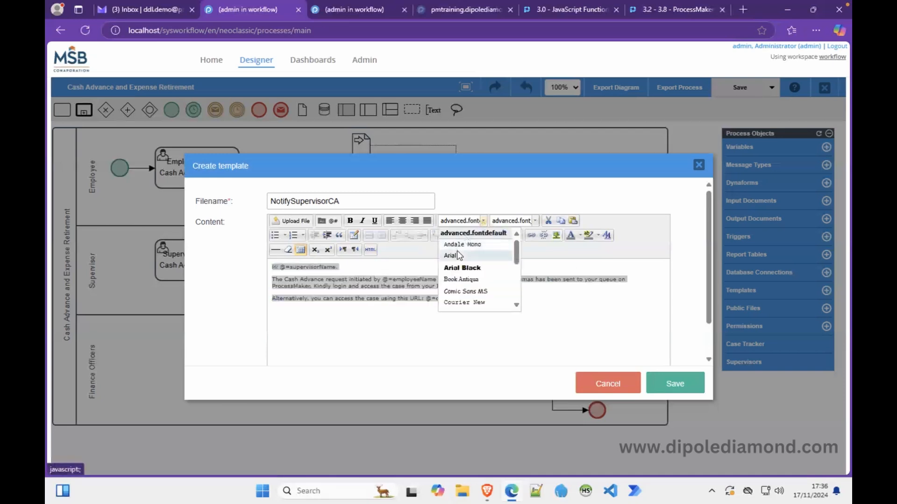
click(452, 254)
click(534, 221)
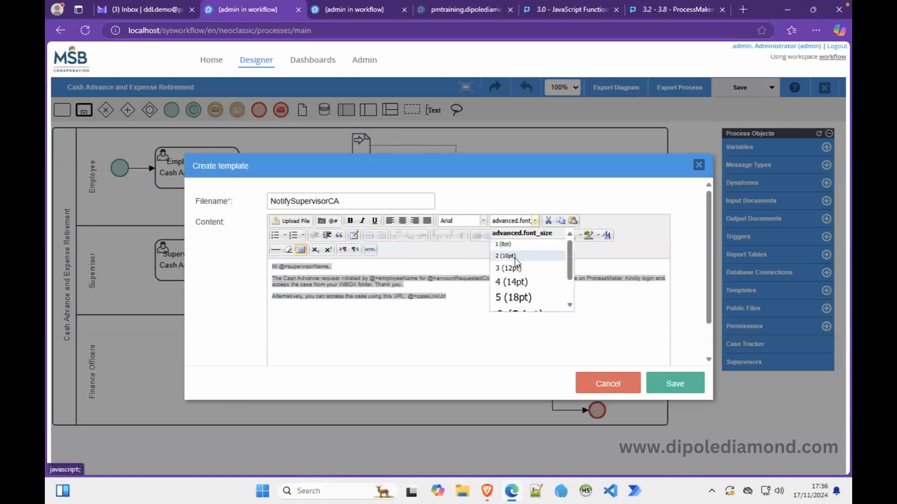
click(510, 267)
click(530, 318)
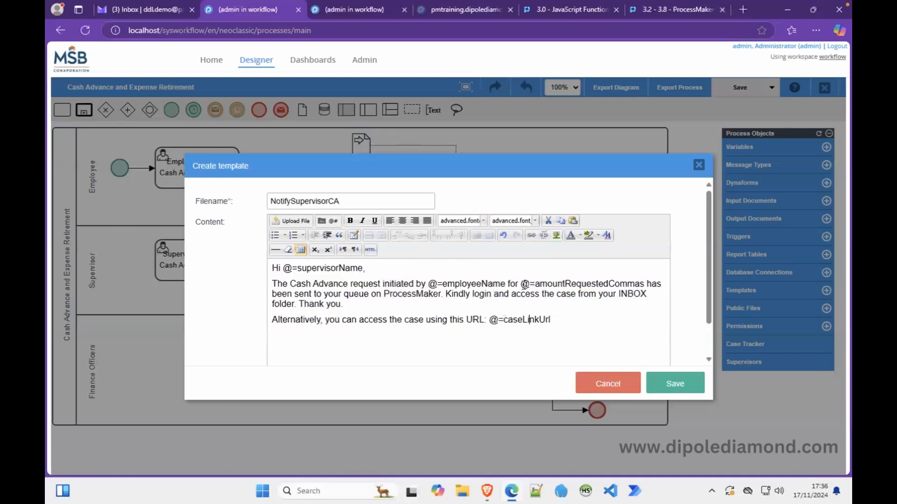
Bold @=amountRequestedCommas, color @=caseLinkUrl blue, and save NotifySupervisorCA.html.
drag(520, 284, 644, 284)
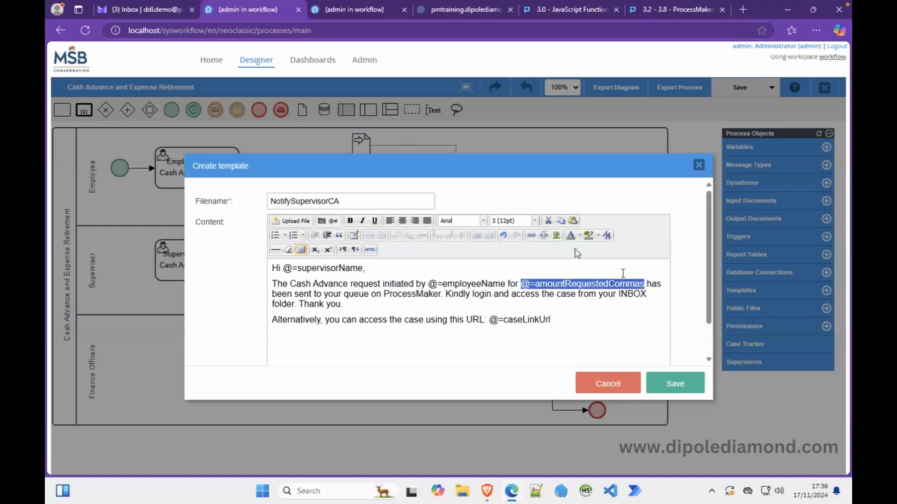
click(350, 221)
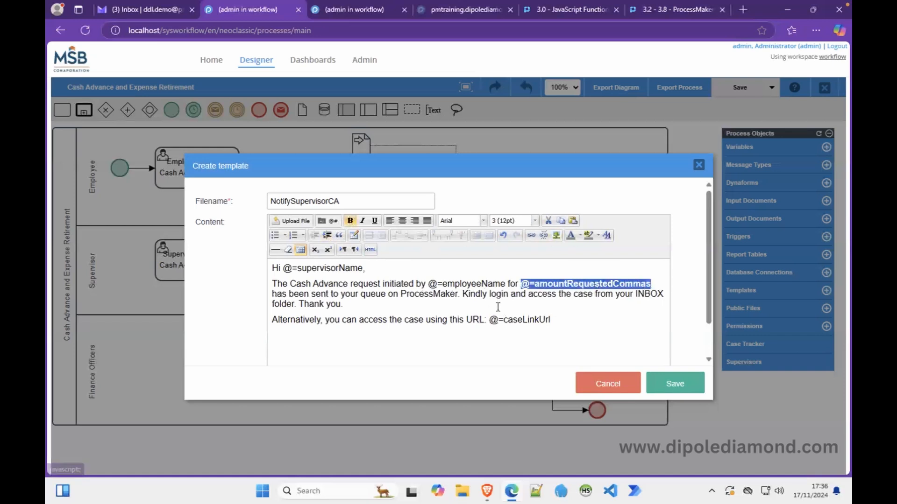
drag(489, 321, 553, 322)
key(ctrl+c)
click(580, 236)
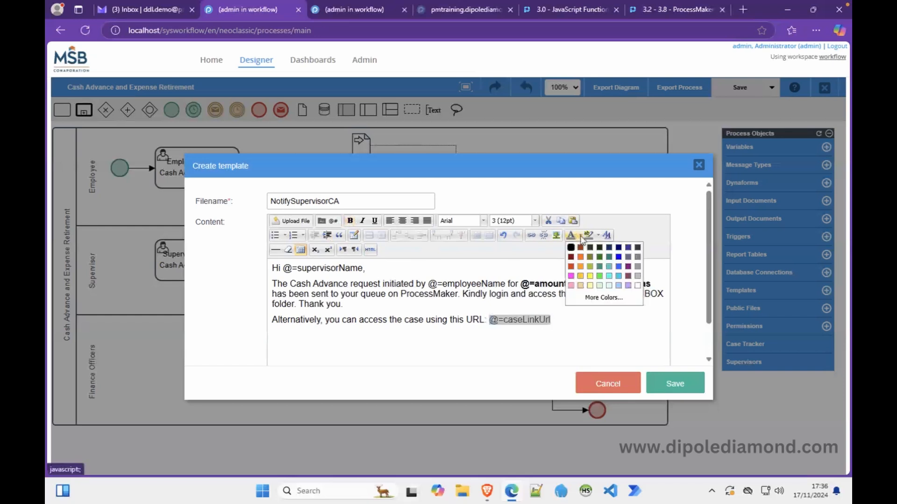
click(618, 257)
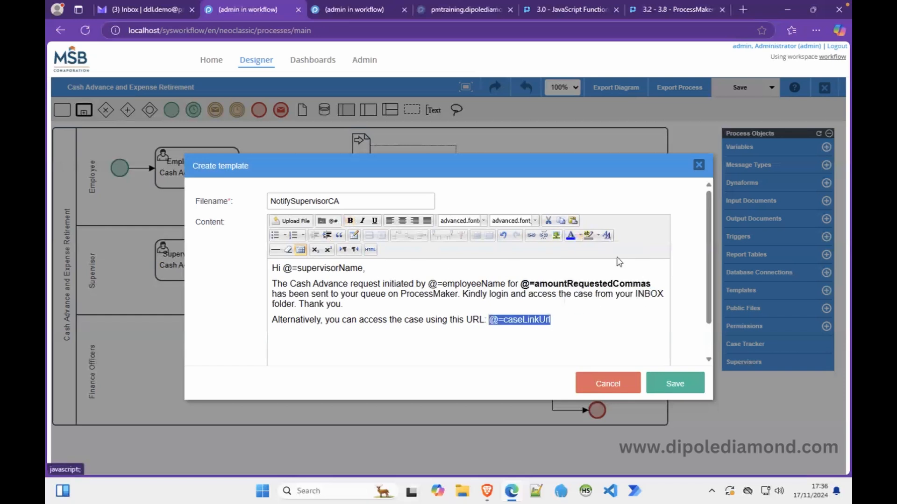
click(600, 348)
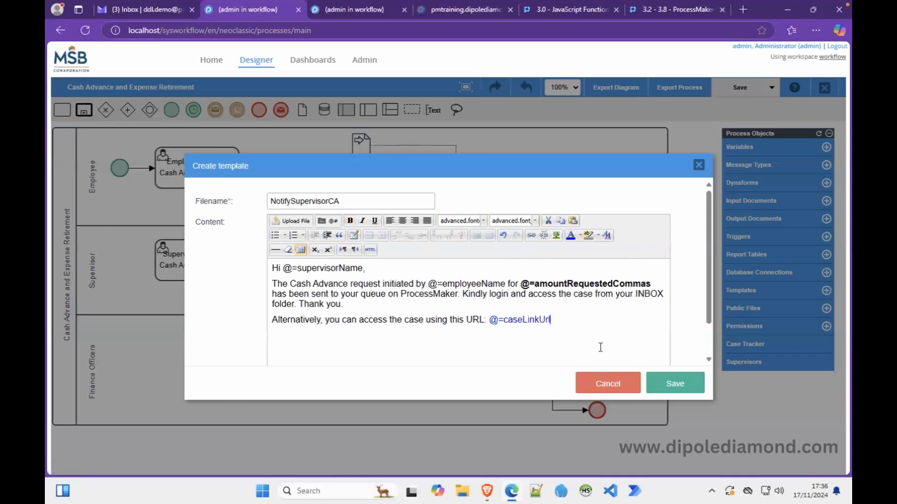
click(674, 383)
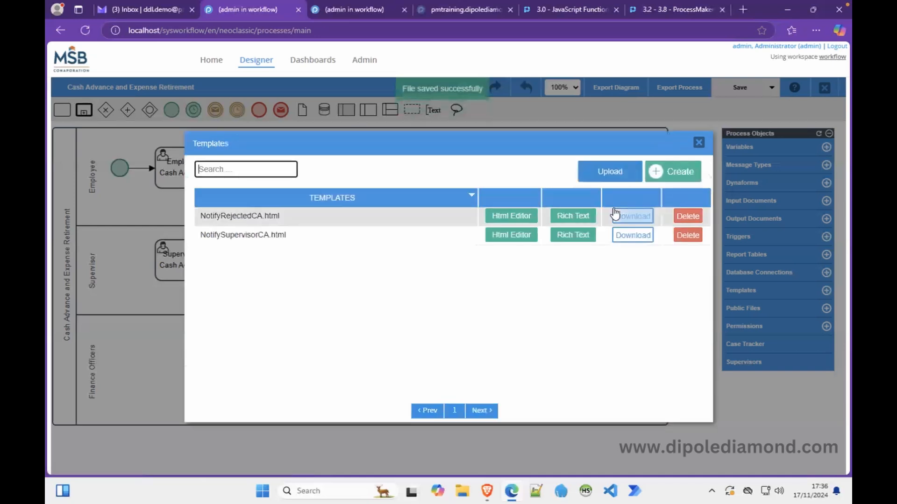
click(698, 142)
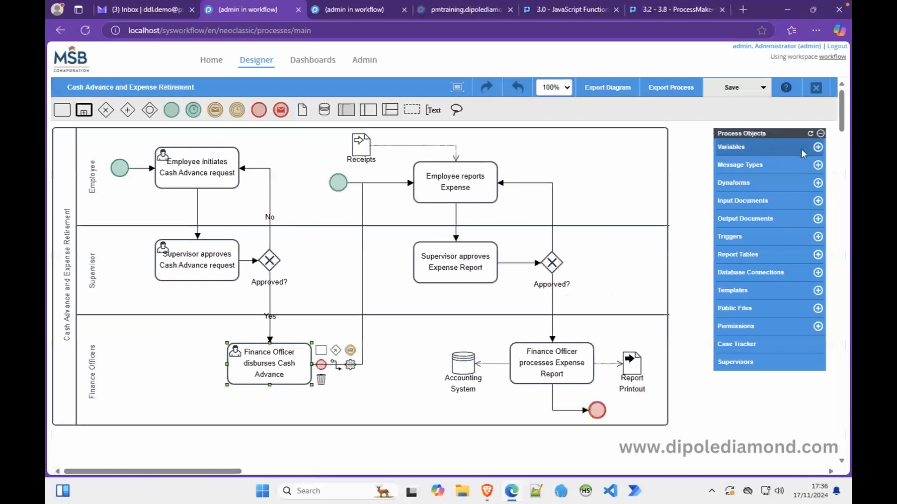
Create and save a String process variable named supervisorName.
click(817, 147)
click(430, 164)
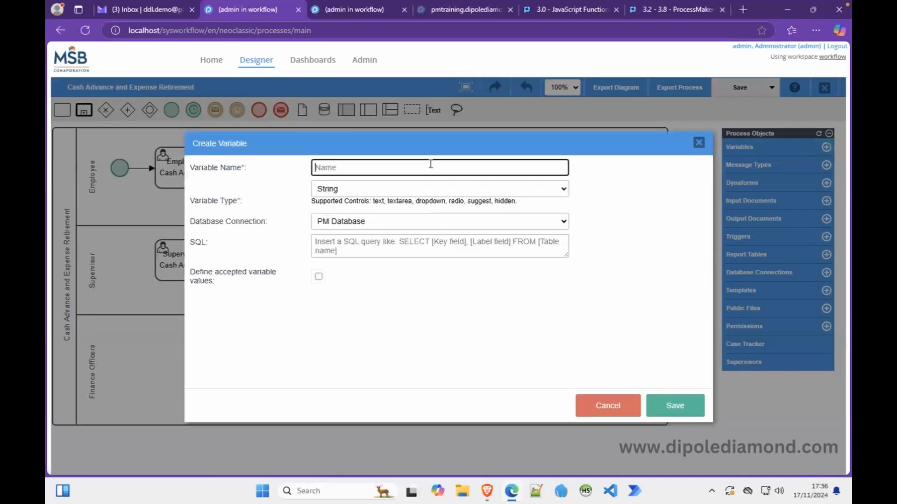
key(ctrl+v)
drag(362, 164, 271, 169)
text(supervisorName)
click(673, 405)
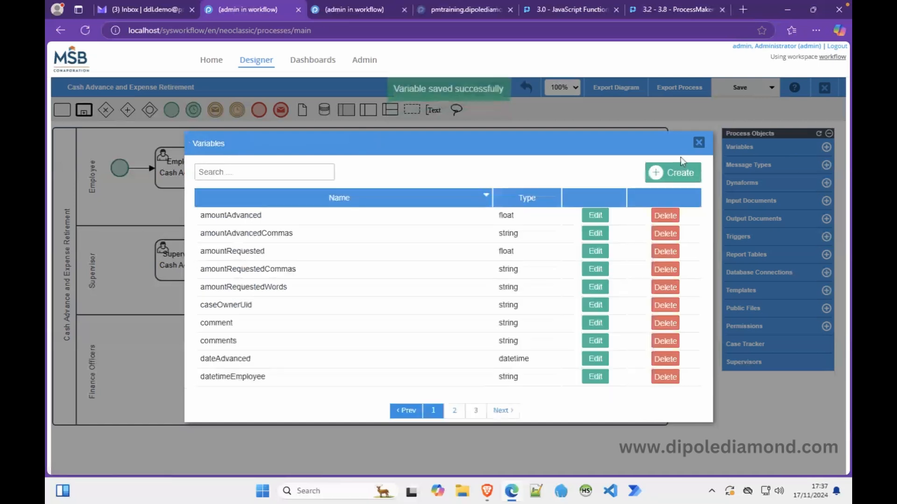
click(698, 143)
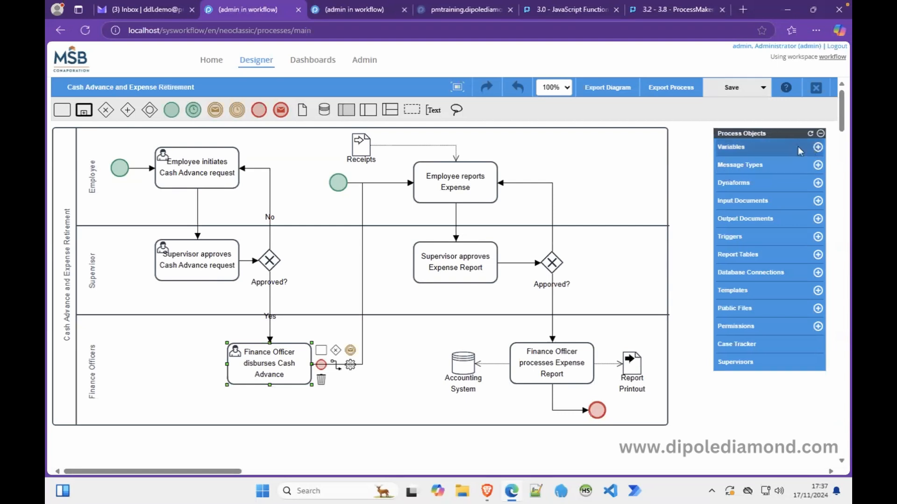
Find supervisorName by searching 'name', delete it, and bring up the email templates list.
click(725, 150)
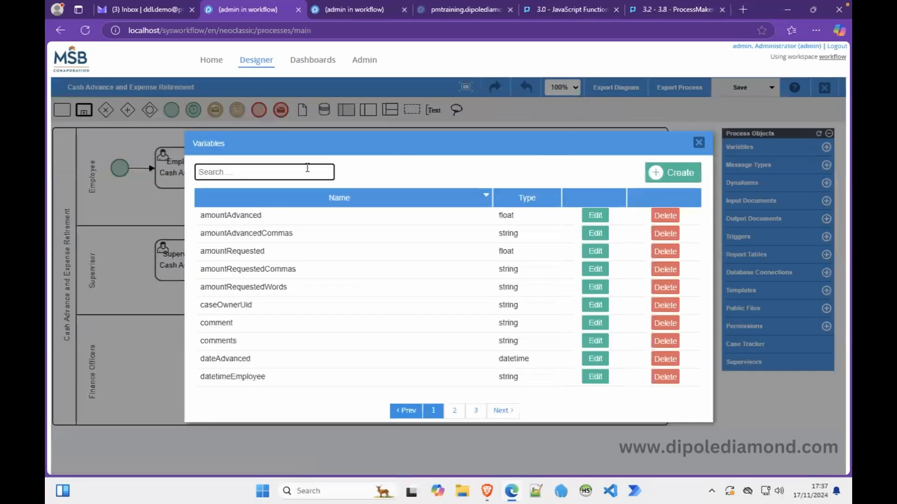
text(name)
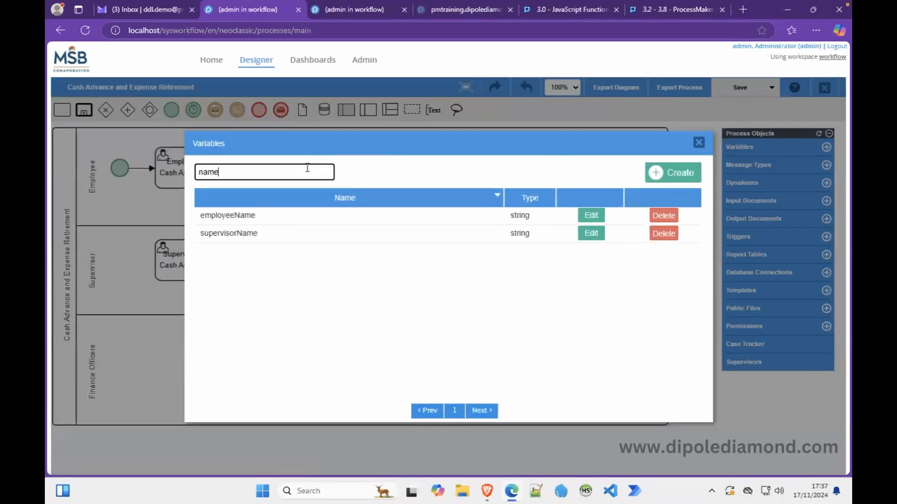
click(658, 235)
click(566, 306)
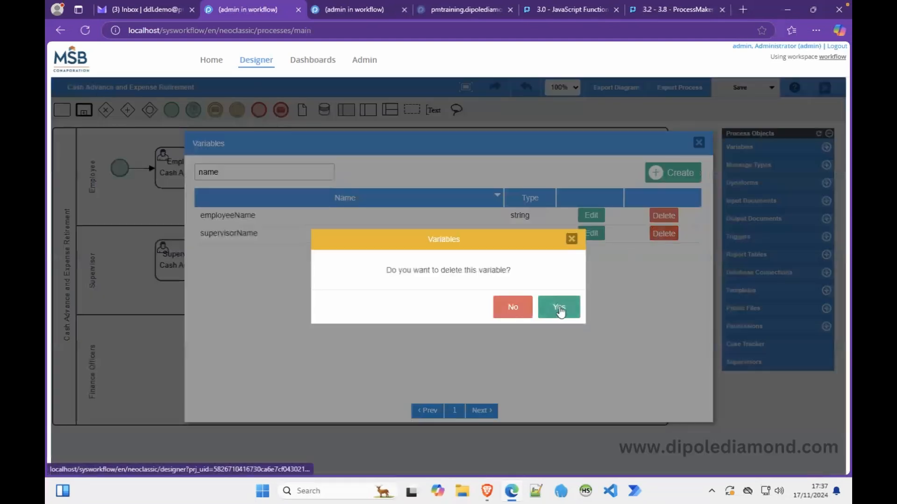
click(698, 142)
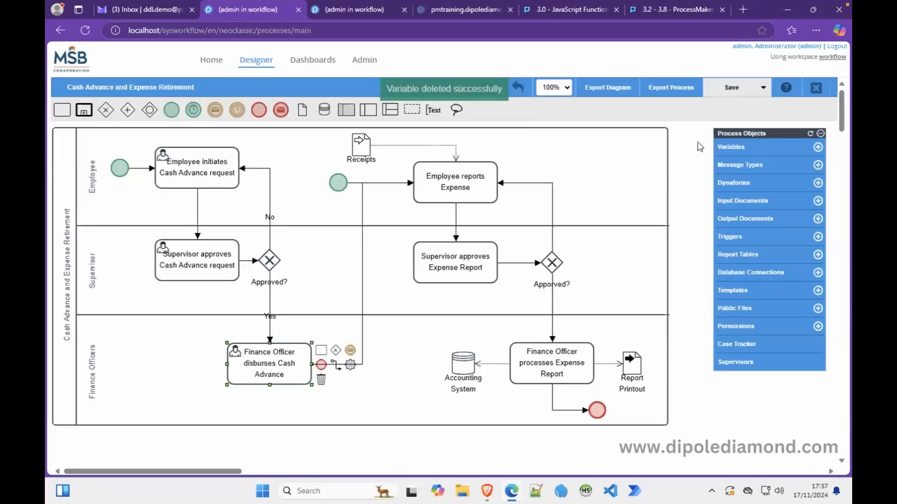
click(732, 292)
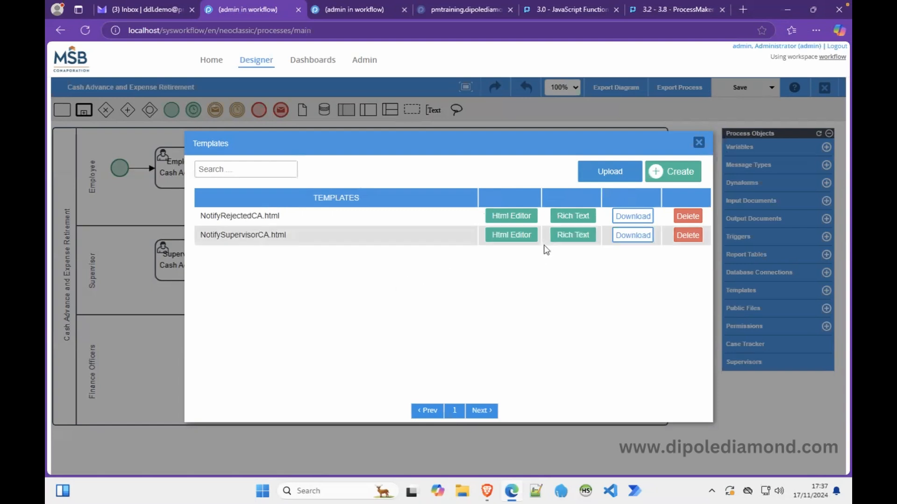
Copy the entire NotifySupervisorCA.html HTML source and cancel the editor without changes.
click(521, 237)
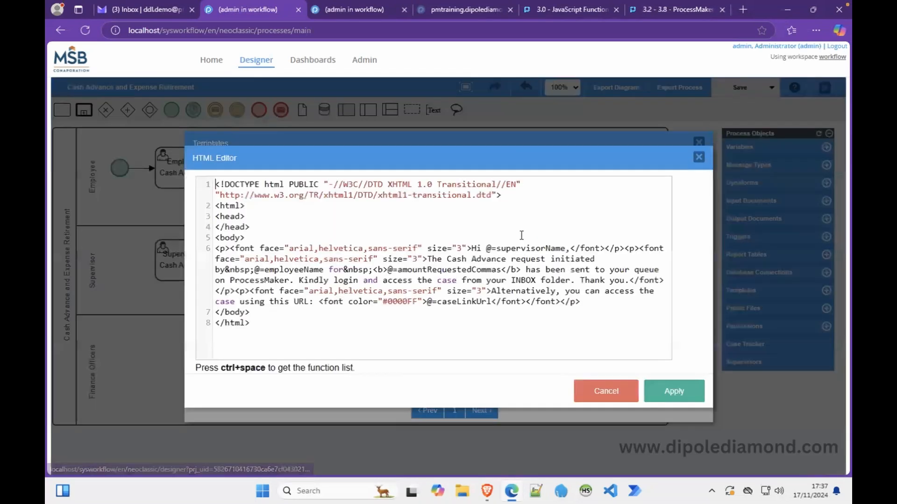
click(446, 293)
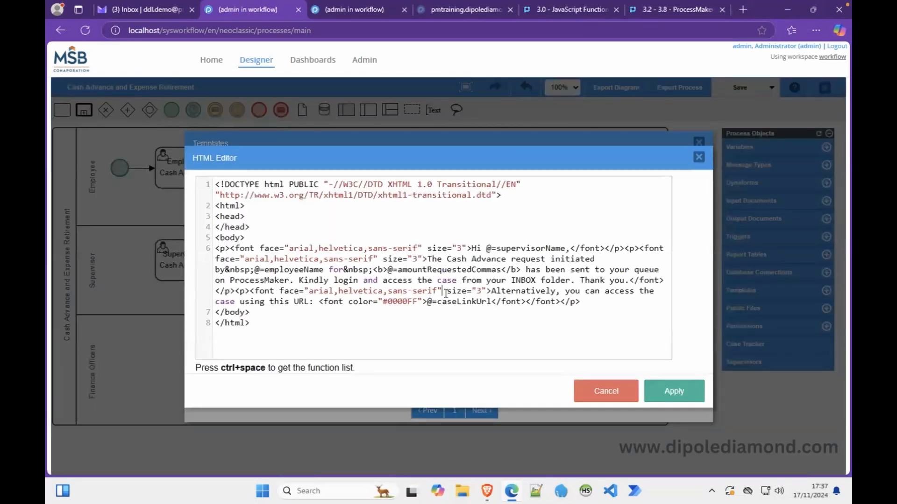
key(ctrl+a)
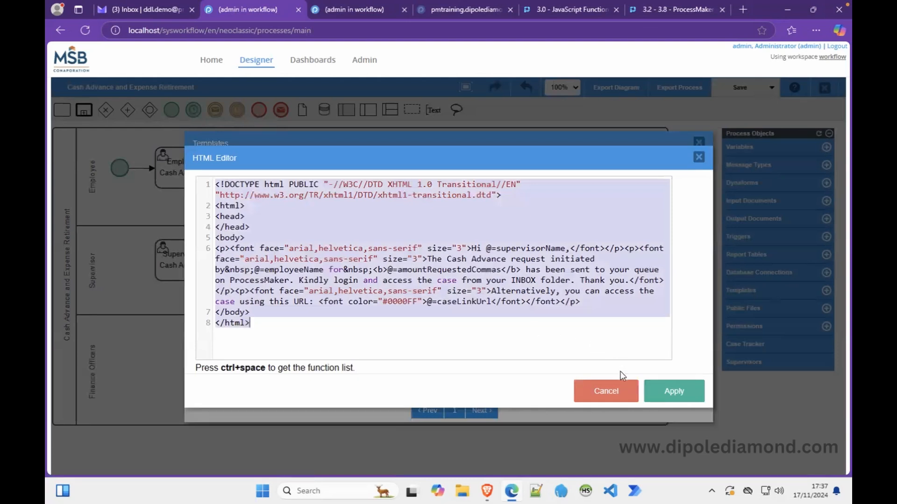
click(614, 387)
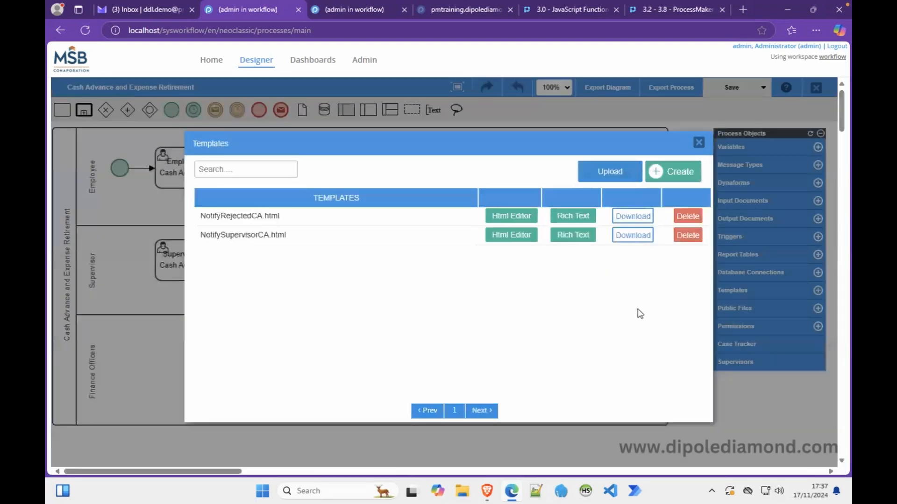
Create a NotifyFinanceCA template whose HTML is the pasted supervisor email source.
click(674, 175)
text(Not)
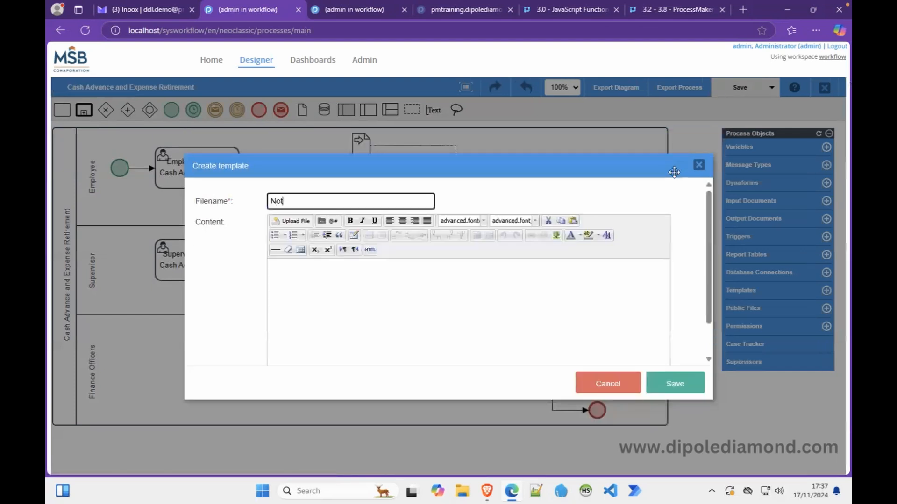
text(ifyFinanceCA)
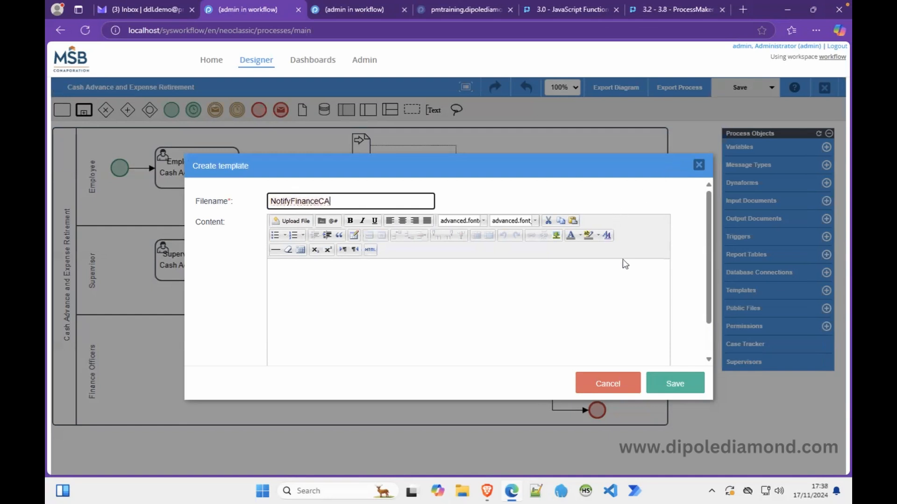
click(370, 250)
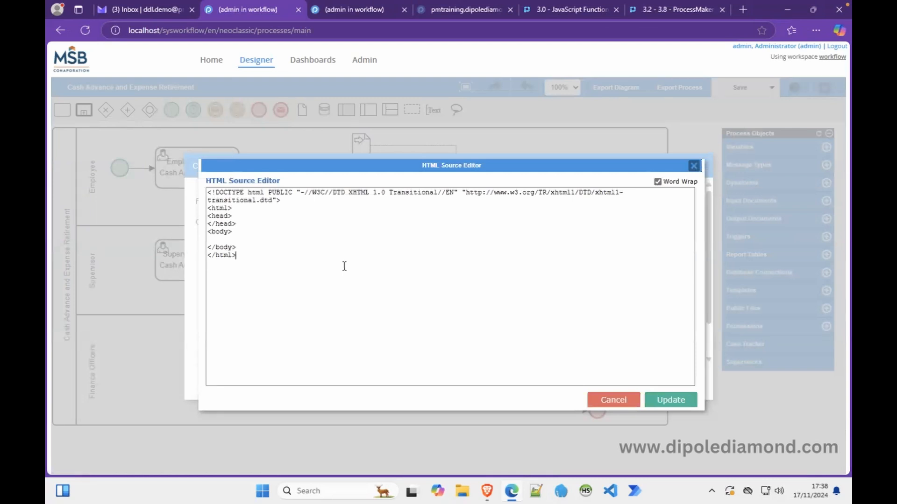
key(ctrl+a)
key(ctrl+v)
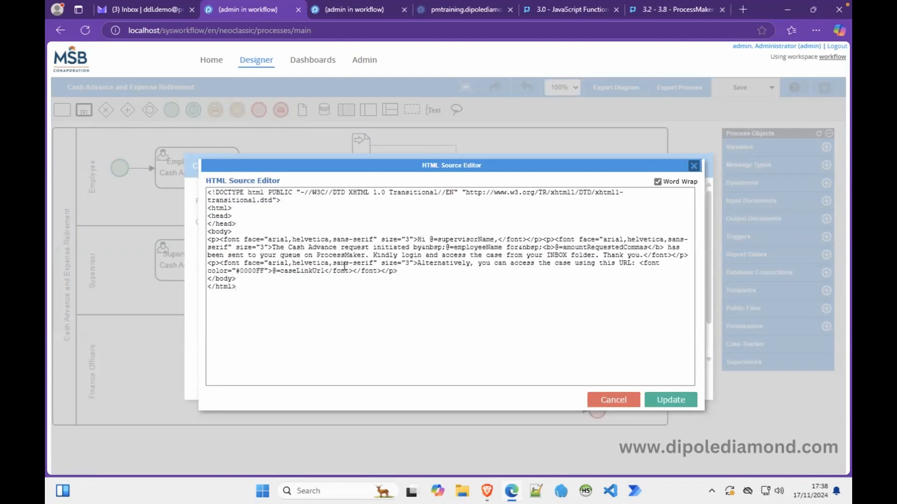
click(683, 401)
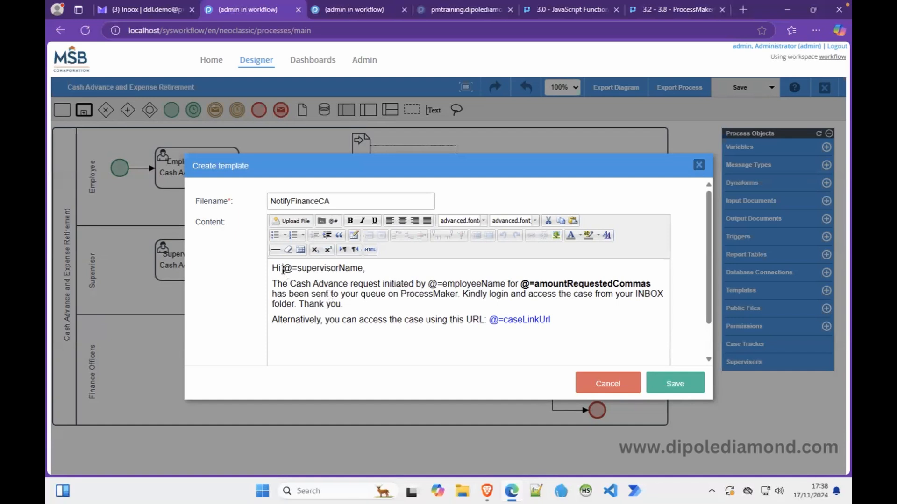
Greet 'Finance Officers', change queue to team and INBOX to UNASSIGNED, then save.
click(362, 269)
key(BackSpace)
key(BackSpace)
key(BackSpace)
key(BackSpace)
key(BackSpace)
key(BackSpace)
key(BackSpace)
key(BackSpace)
key(BackSpace)
key(BackSpace)
key(BackSpace)
key(BackSpace)
key(BackSpace)
key(BackSpace)
key(BackSpace)
key(BackSpace)
key(BackSpace)
text(Finance)
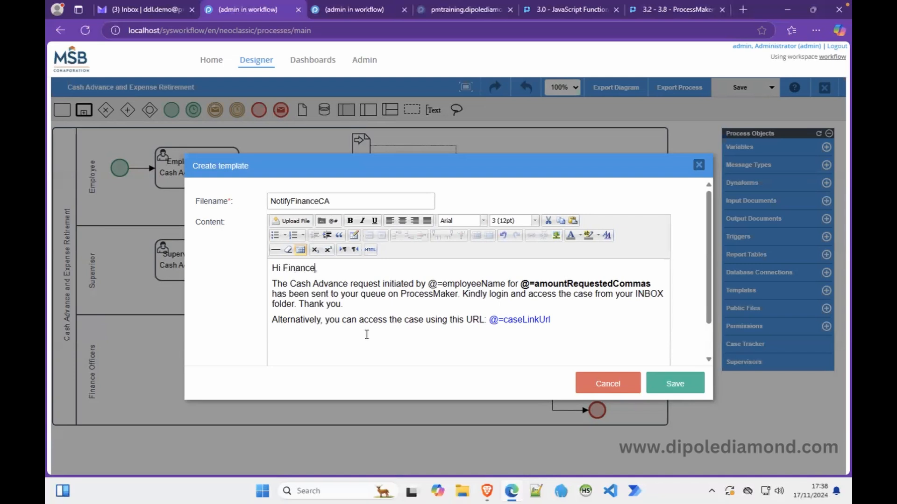
text( Officers,)
double_click(370, 295)
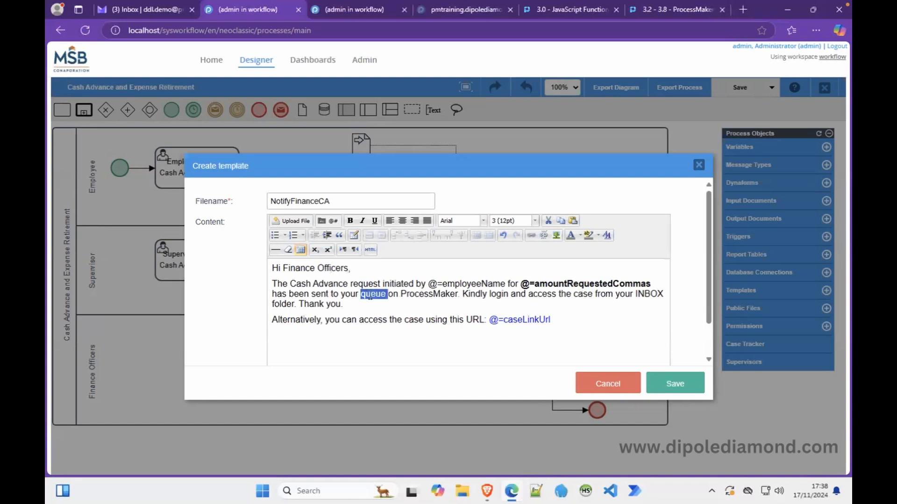
text(team)
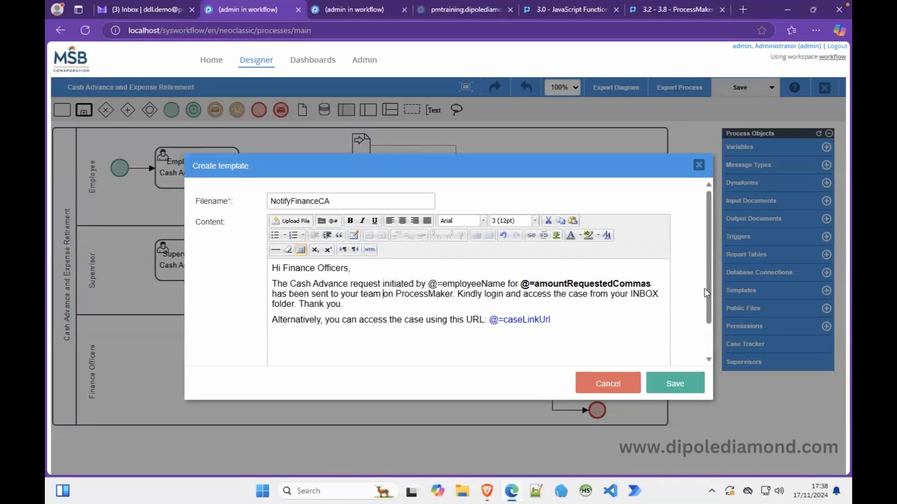
double_click(638, 292)
text(UNASSIGNED)
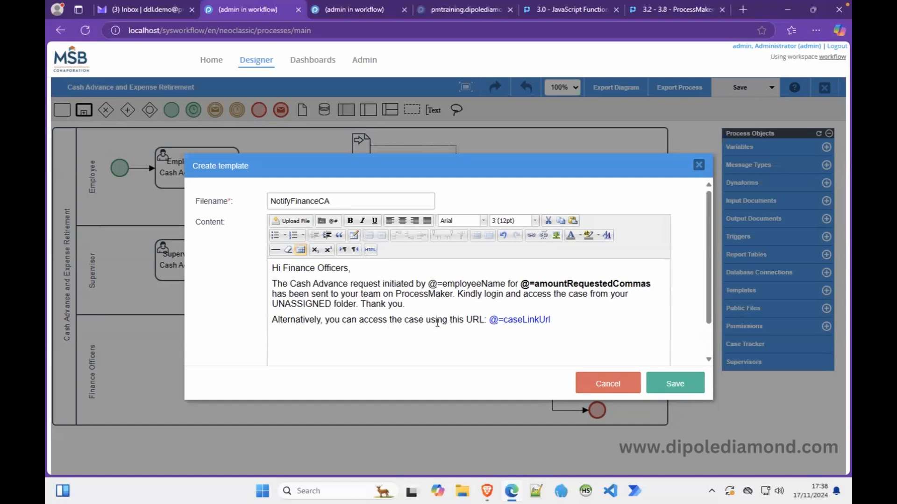
click(677, 379)
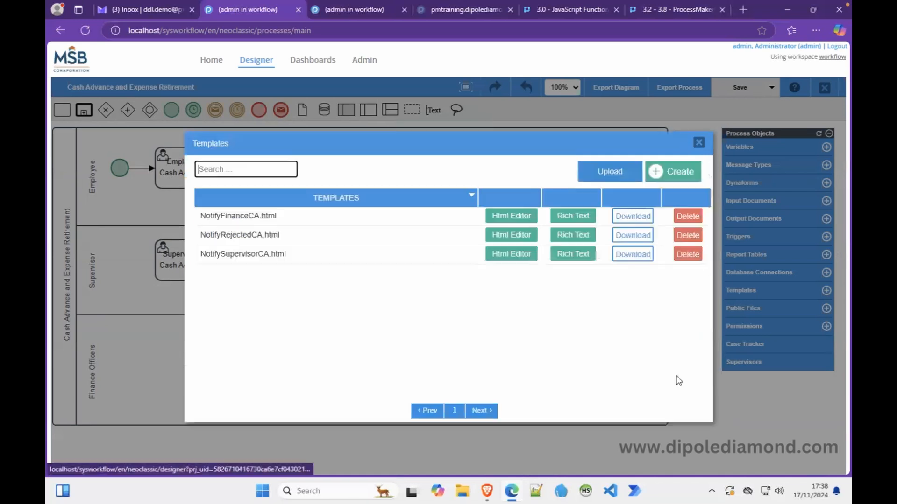
Copy the NotifySupervisorCA template name and place the caret below the Notepad++ notes.
double_click(236, 254)
key(ctrl+c)
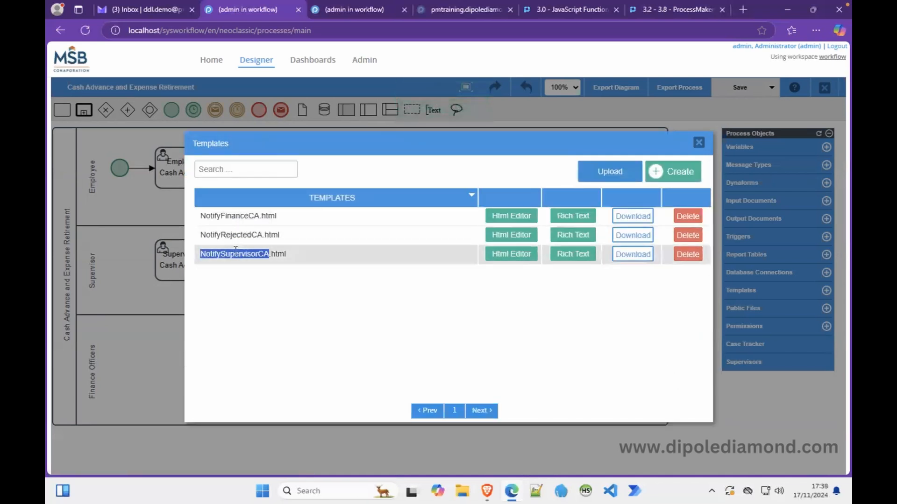
click(536, 491)
click(736, 416)
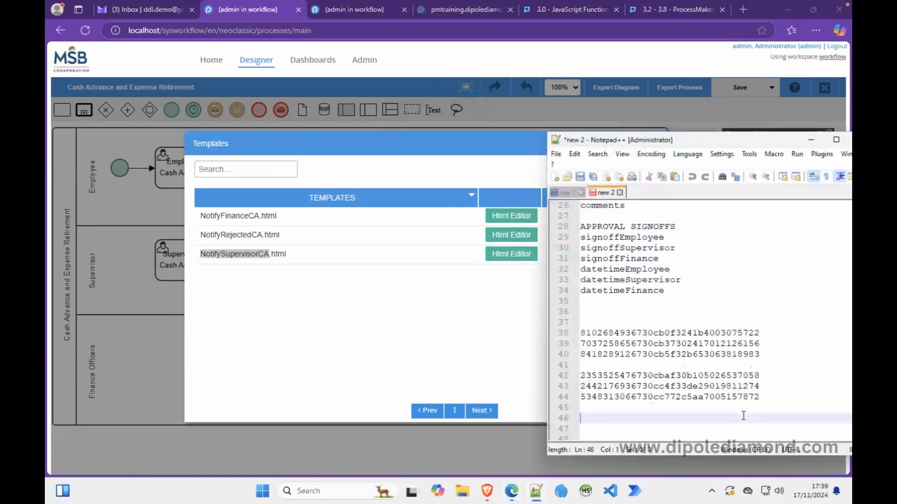
Add NotifySupervisorCA.html to the Notepad++ file-name list.
key(Return)
key(Return)
key(Return)
key(Return)
key(Return)
key(Return)
key(Return)
key(Return)
key(Return)
key(Return)
key(Return)
key(Return)
key(Return)
key(Return)
key(Return)
key(Return)
key(Return)
key(Return)
key(Return)
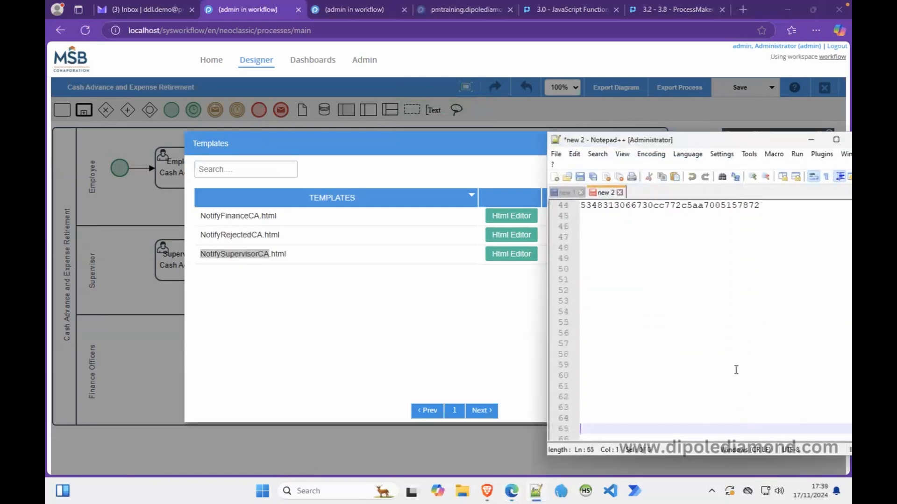
click(609, 262)
key(ctrl+v)
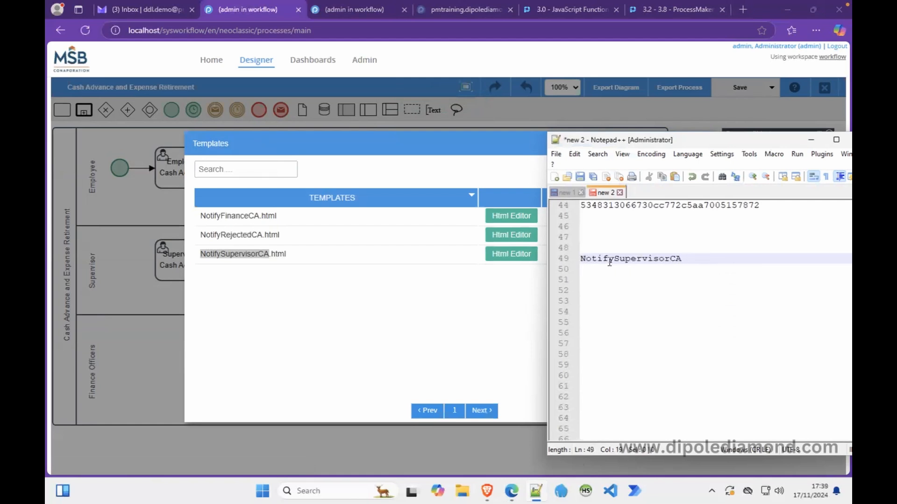
text(.html)
key(Return)
Copy the NotifyFinanceCA name and add NotifyFinanceCA.html on the next line.
double_click(237, 220)
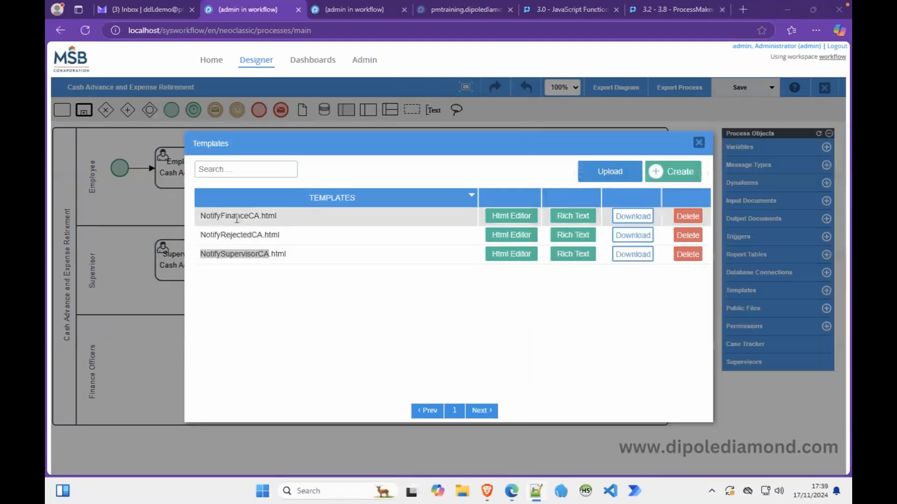
key(ctrl+c)
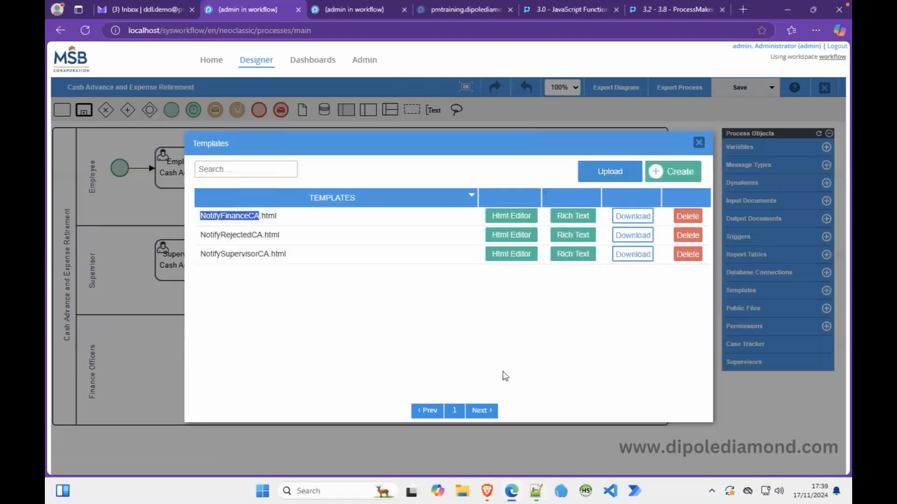
click(536, 488)
key(ctrl+v)
text(.html)
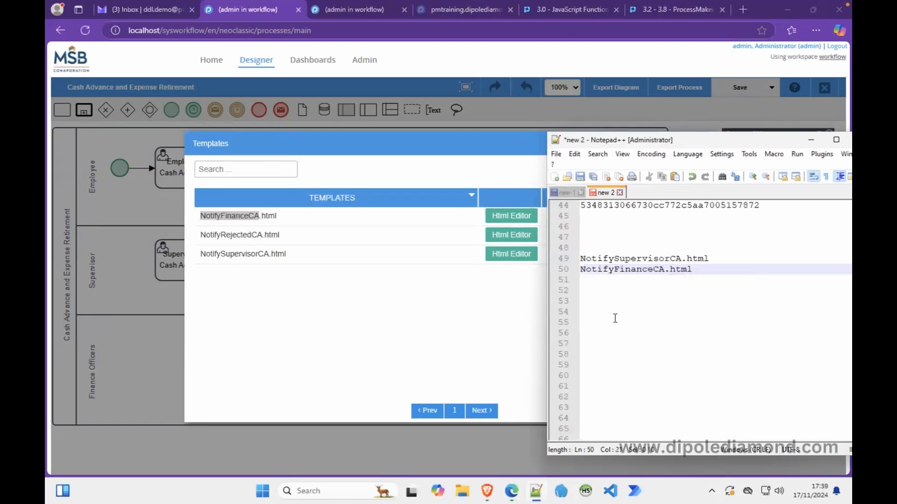
key(Return)
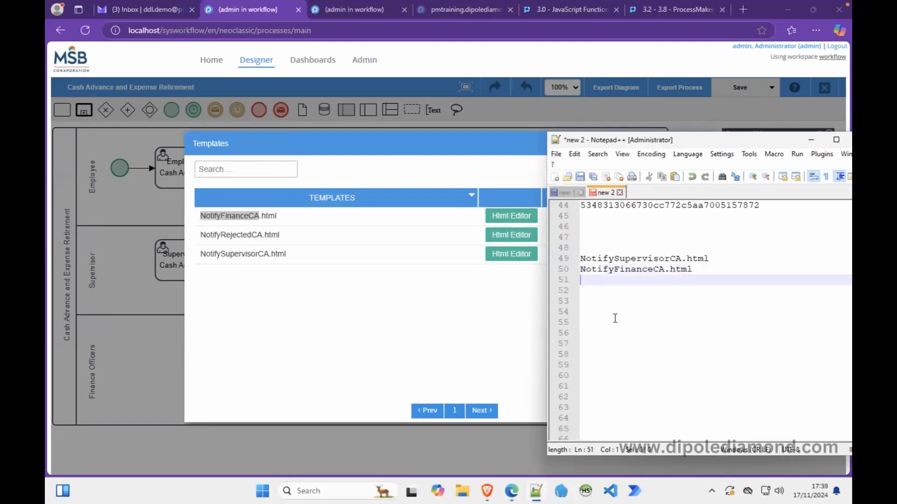
Copy the NotifyRejectedCA name and add NotifyRejectedCA.html on line 51.
double_click(220, 239)
key(ctrl+c)
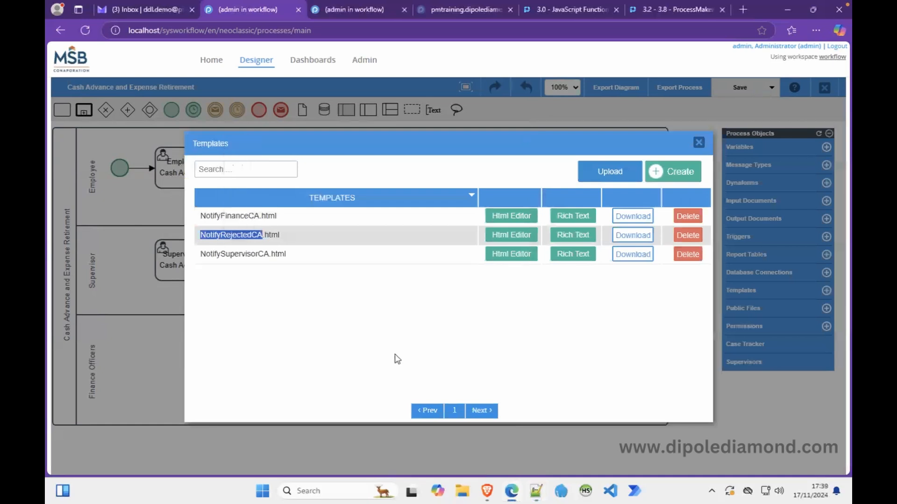
click(536, 491)
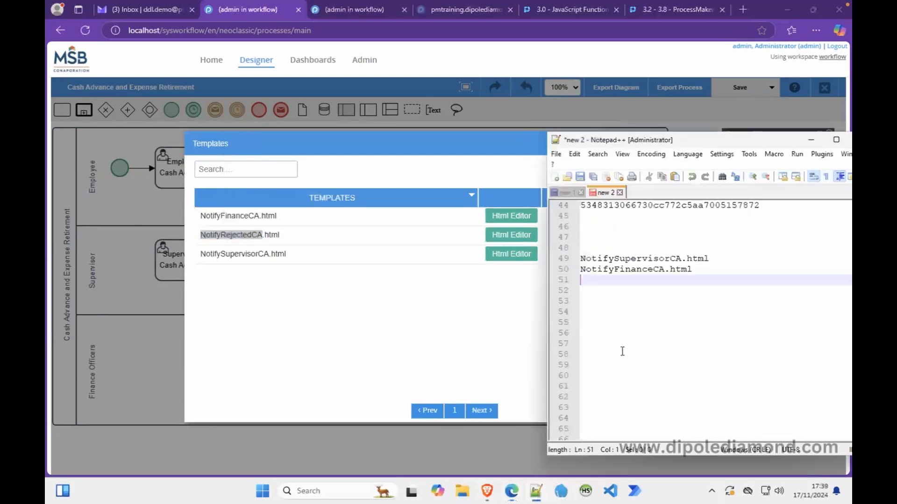
text(v)
key(BackSpace)
key(ctrl+v)
text(.h)
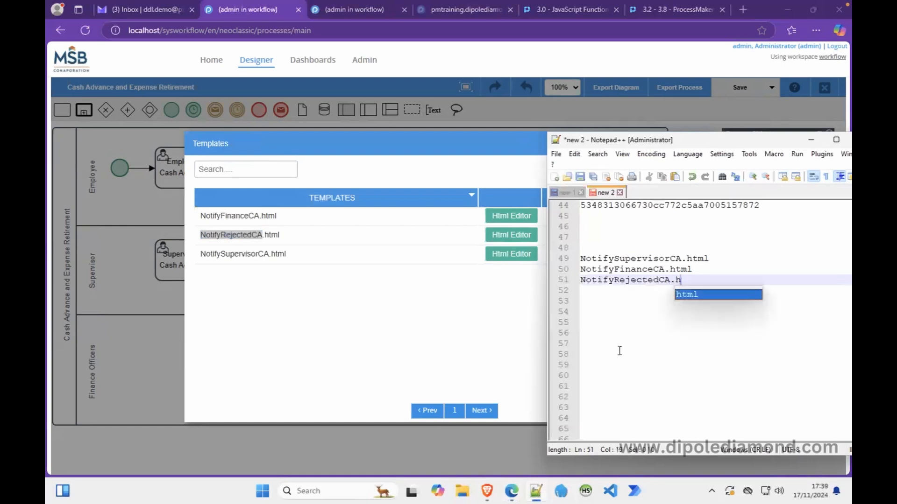
text(tml`)
key(BackSpace)
key(Return)
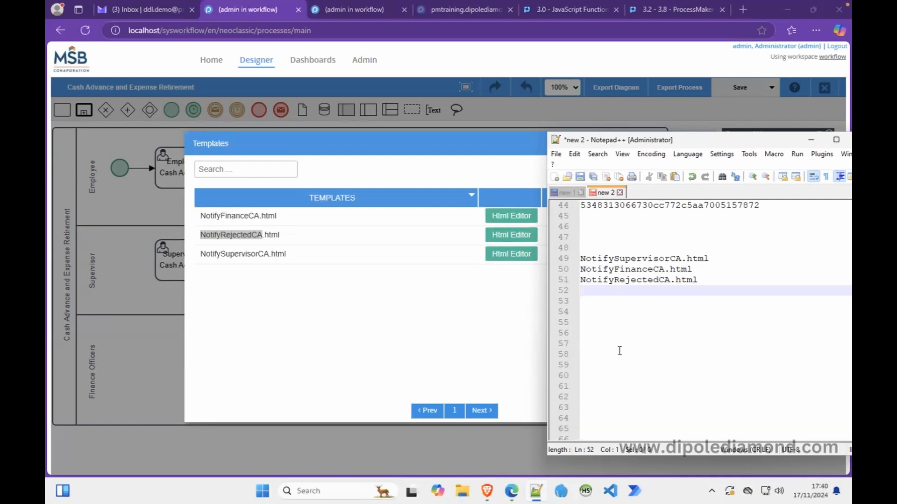
Type NotifyEmployeeER.html on line 52, select it, and return to the ProcessMaker templates list.
text(Notify)
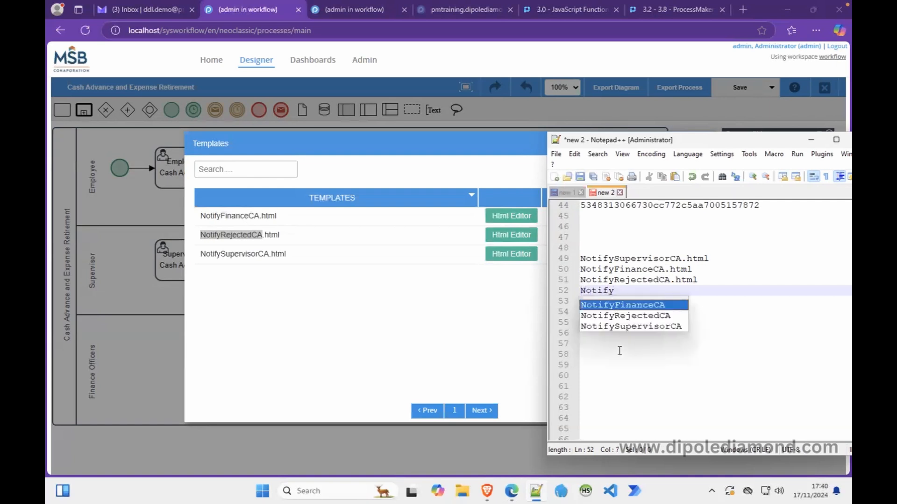
text(Eploye)
key(BackSpace)
key(BackSpace)
key(BackSpace)
key(BackSpace)
key(BackSpace)
text(mplo)
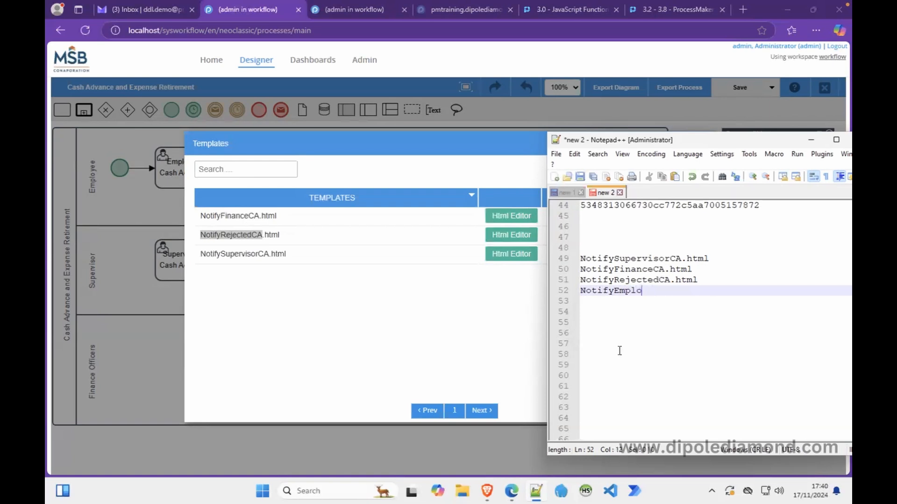
text(yeeER.html)
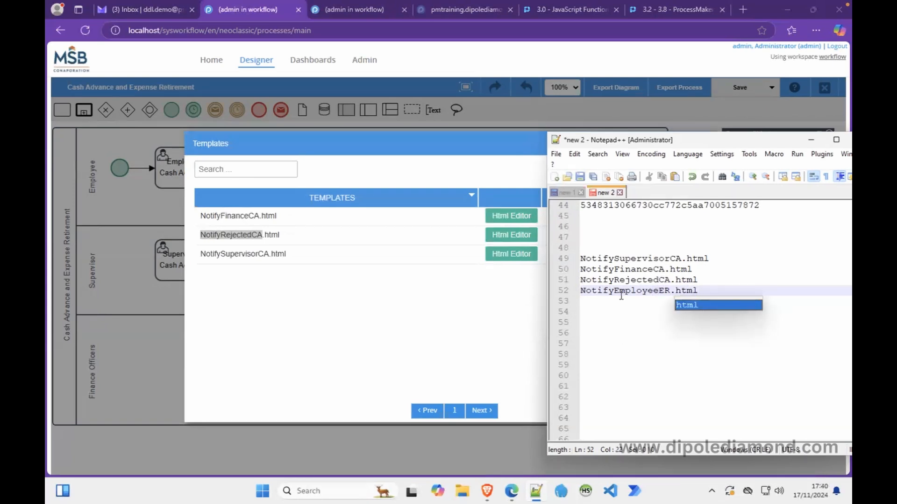
double_click(619, 292)
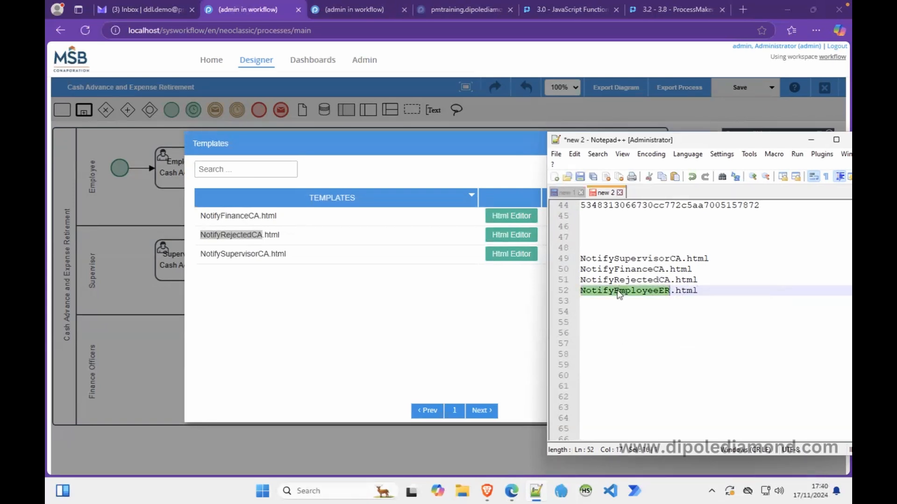
click(476, 308)
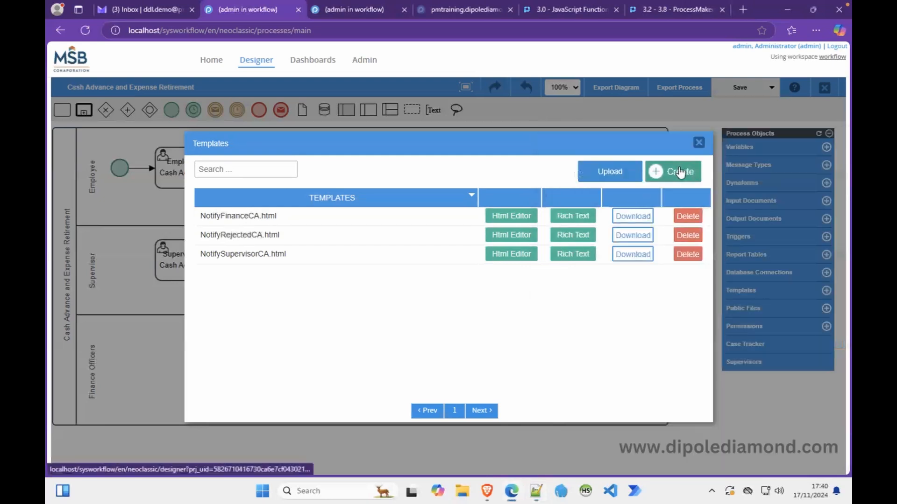
Create a new template named NotifyEmployeeER and start its body with 'Hi'.
click(679, 173)
key(ctrl+v)
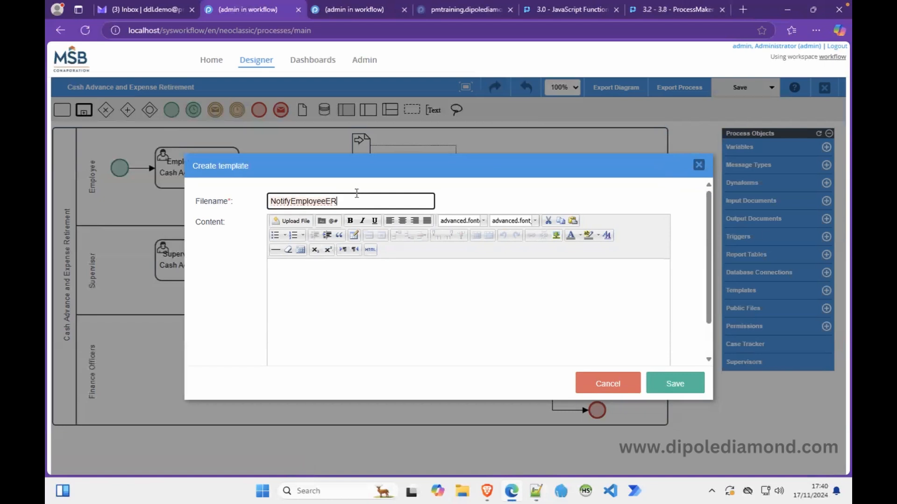
click(387, 267)
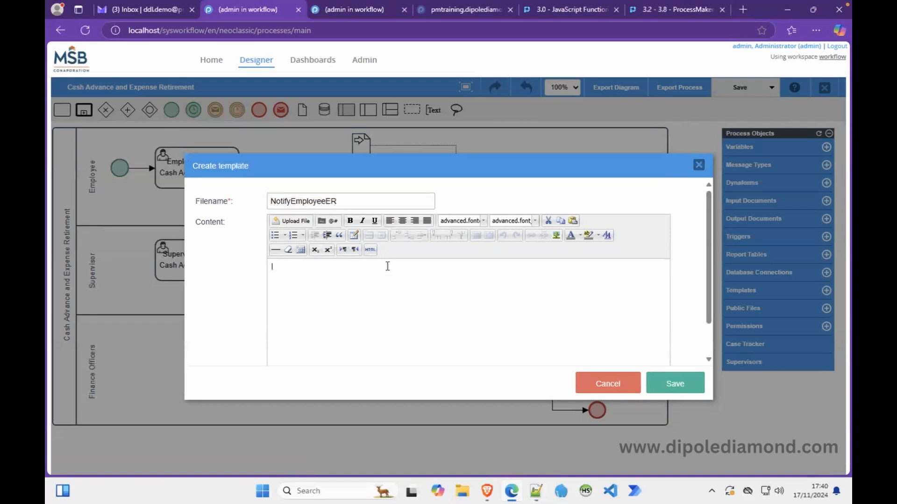
text(Hi)
Insert @=employeeName after Hi, then add 'Your Cash Advance request for' and 'When you are'.
click(330, 221)
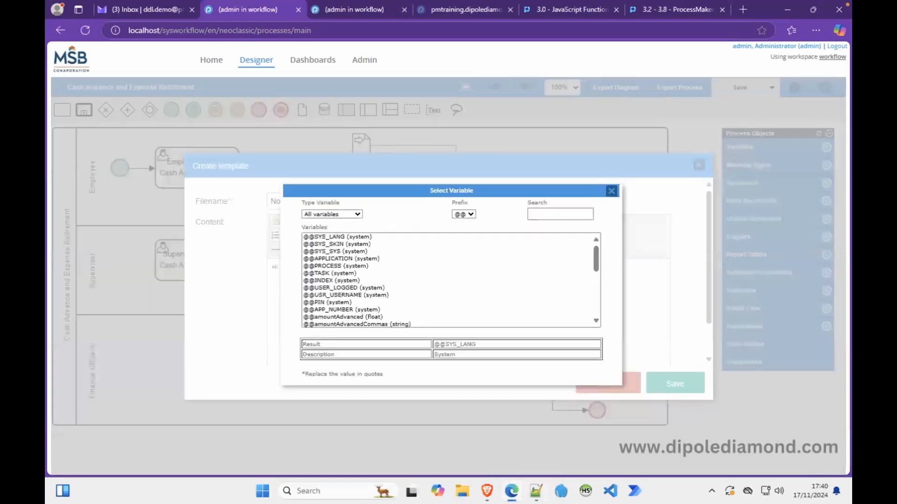
click(469, 214)
click(464, 274)
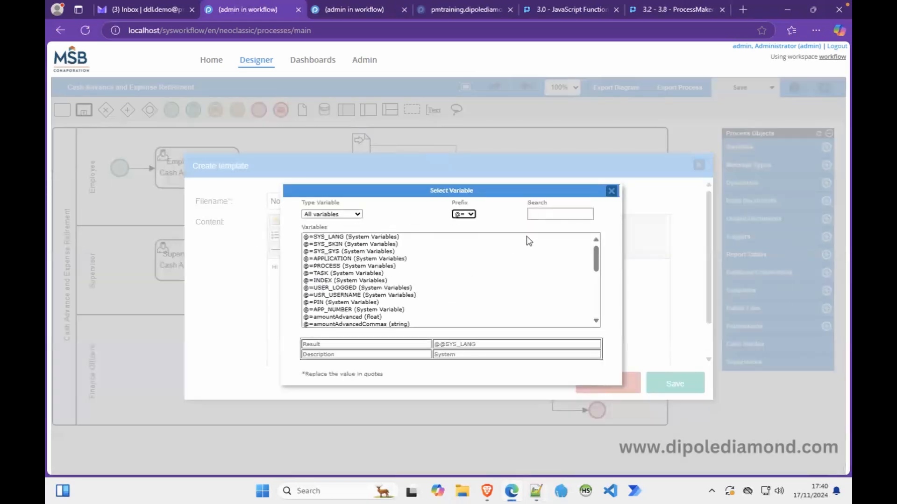
click(541, 215)
text(name)
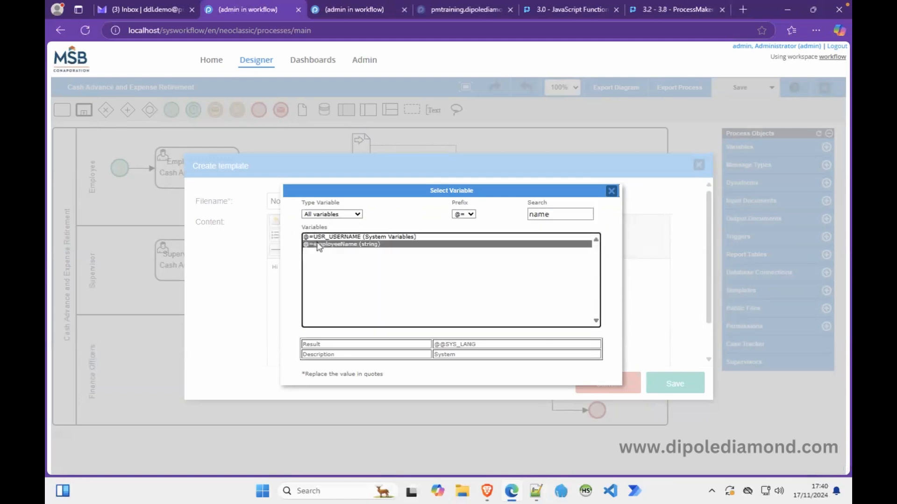
double_click(318, 244)
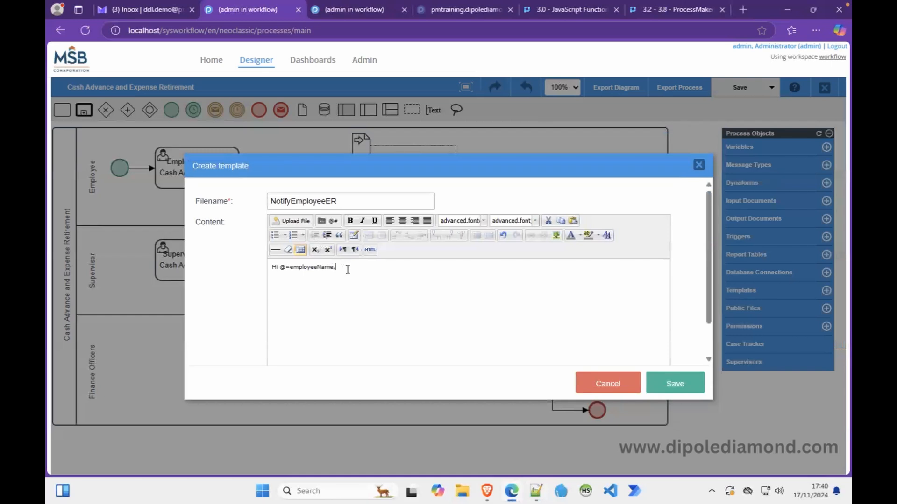
text(When you )
text(are)
text(You)
text(r Cas)
text(h )
text(Advance )
text(request for)
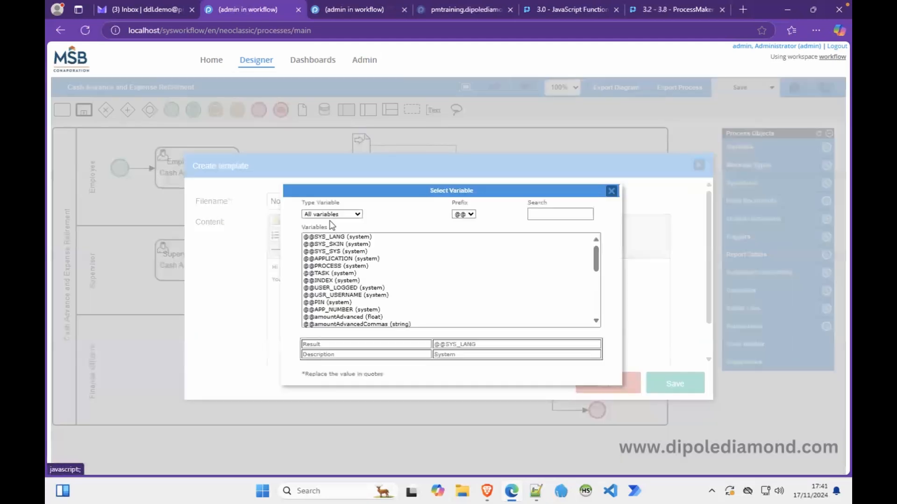
Insert the amountRequestedCommas variable after 'request for', then delete it again.
click(332, 221)
click(544, 216)
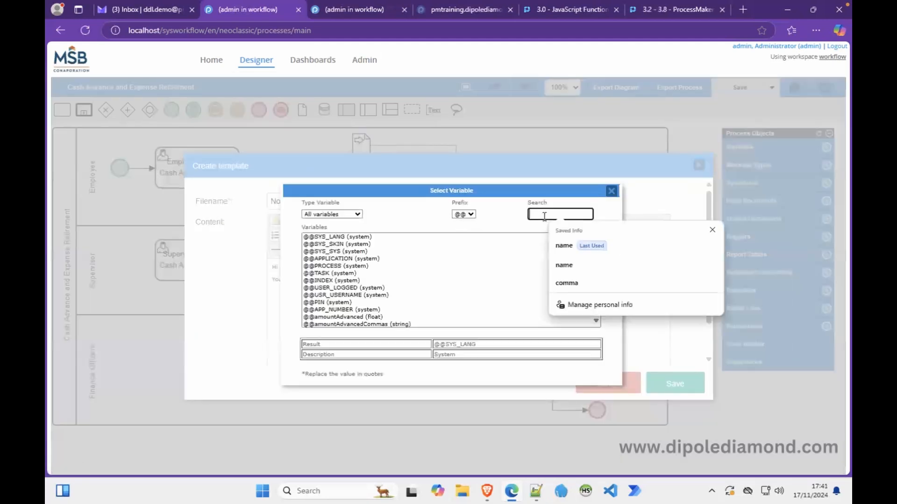
text(com)
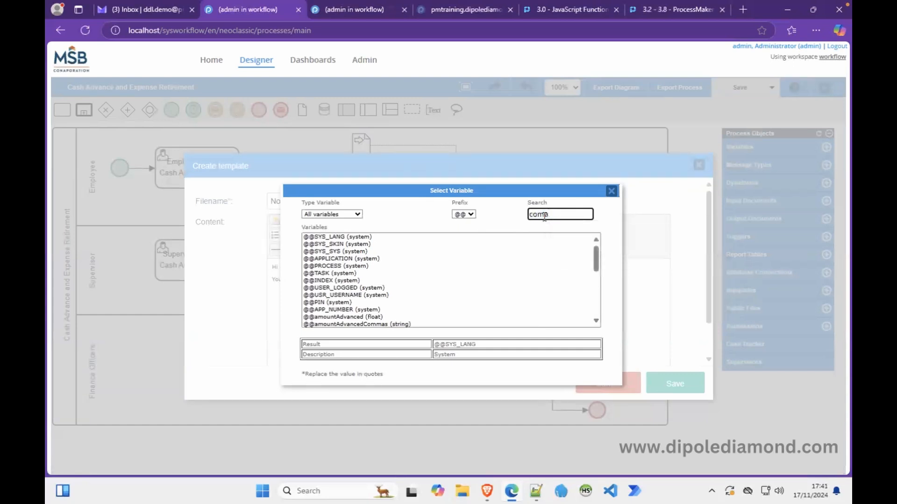
text(ma)
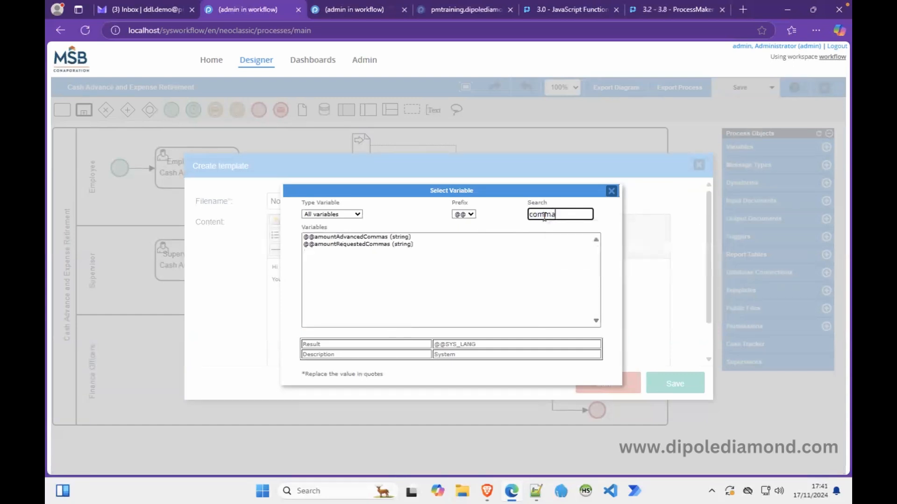
click(466, 215)
click(466, 270)
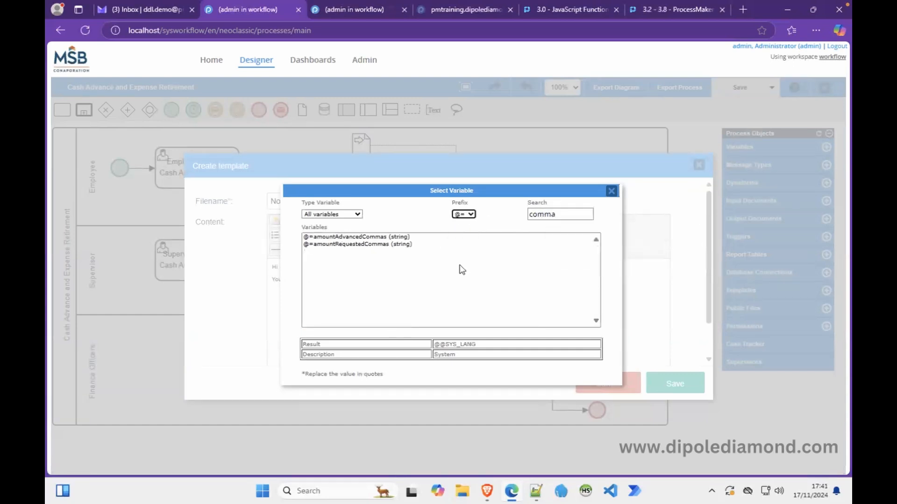
double_click(351, 244)
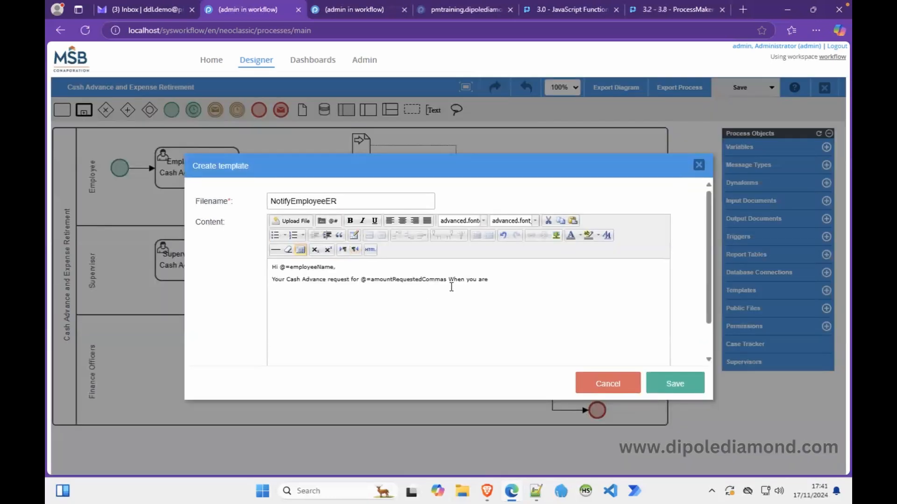
double_click(439, 280)
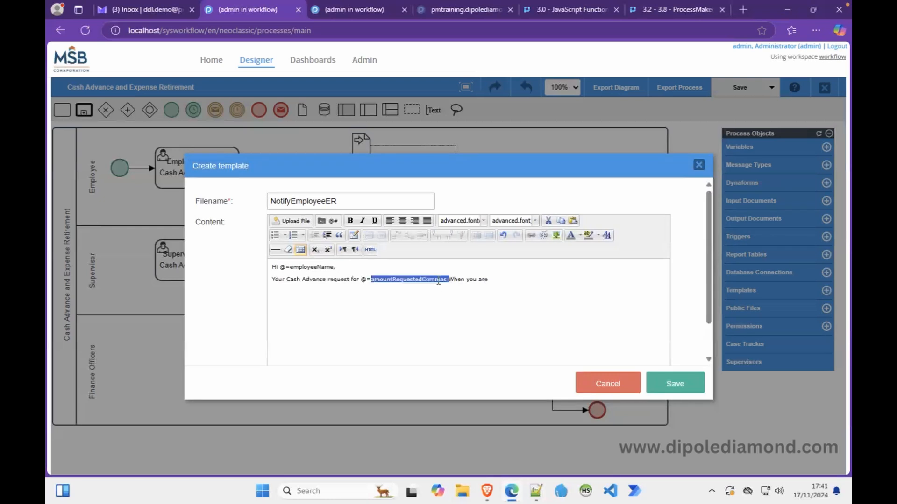
key(BackSpace)
key(BackSpace)
key(BackSpace)
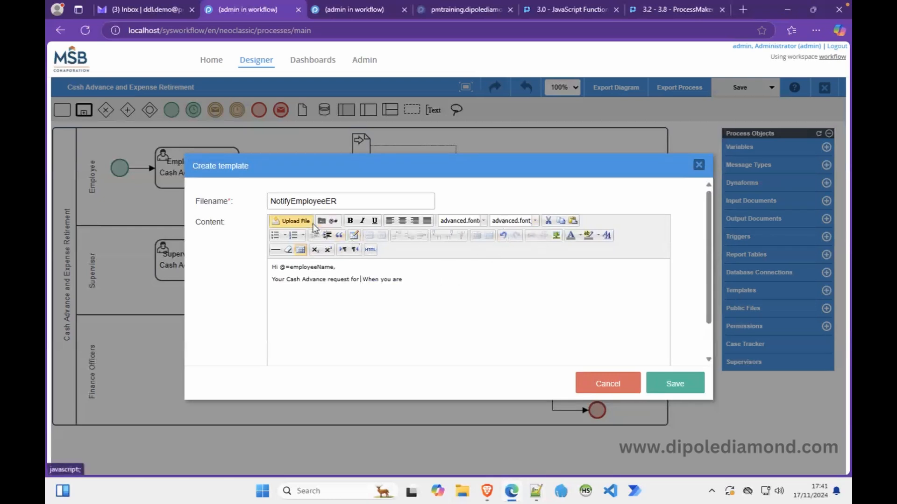
click(332, 221)
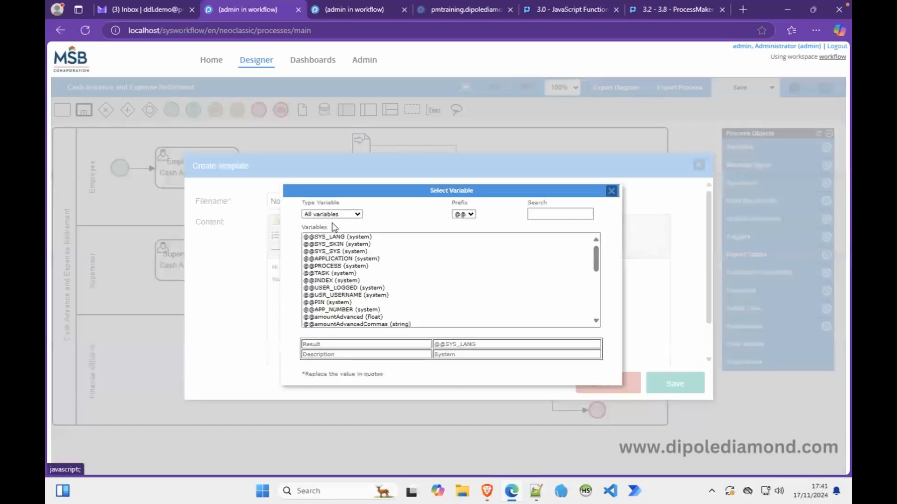
click(540, 213)
text(comma)
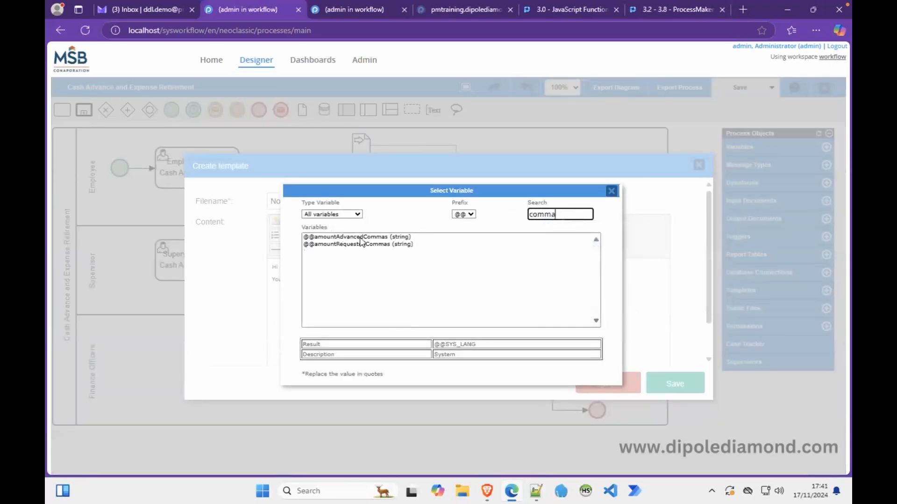
double_click(361, 238)
click(370, 279)
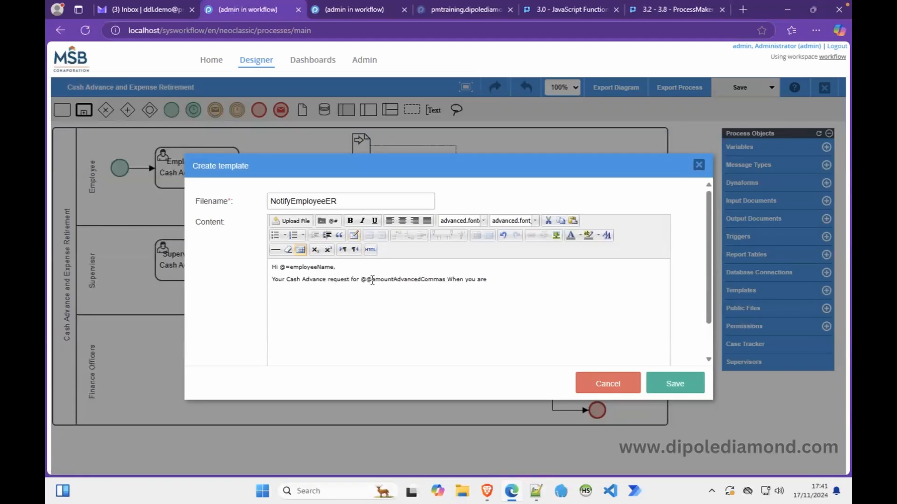
key(BackSpace)
click(351, 280)
text(has been )
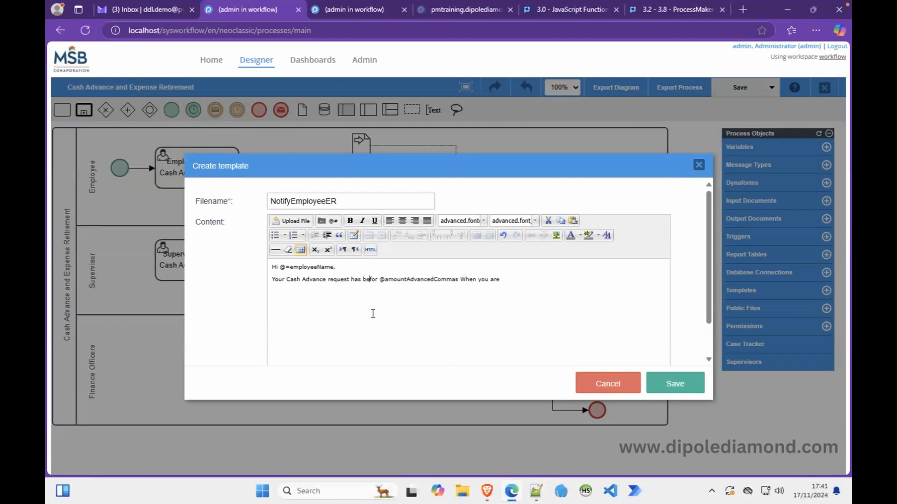
text(appo)
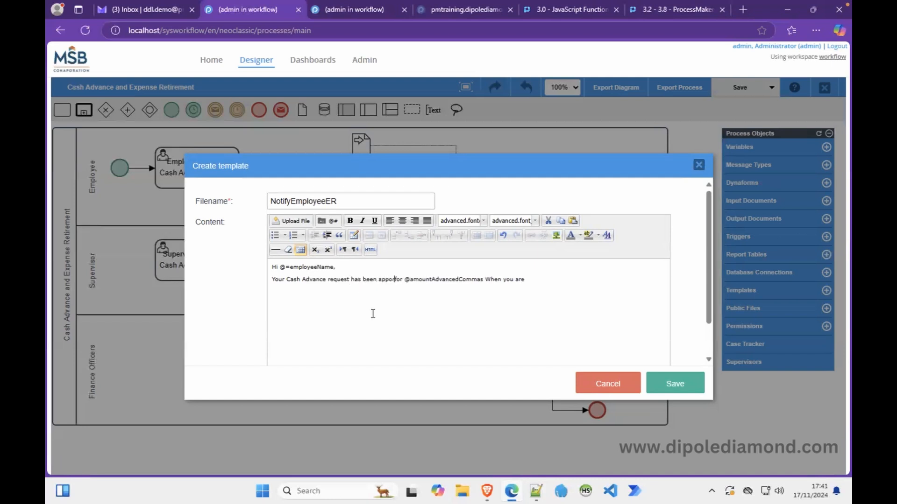
text(rved by )
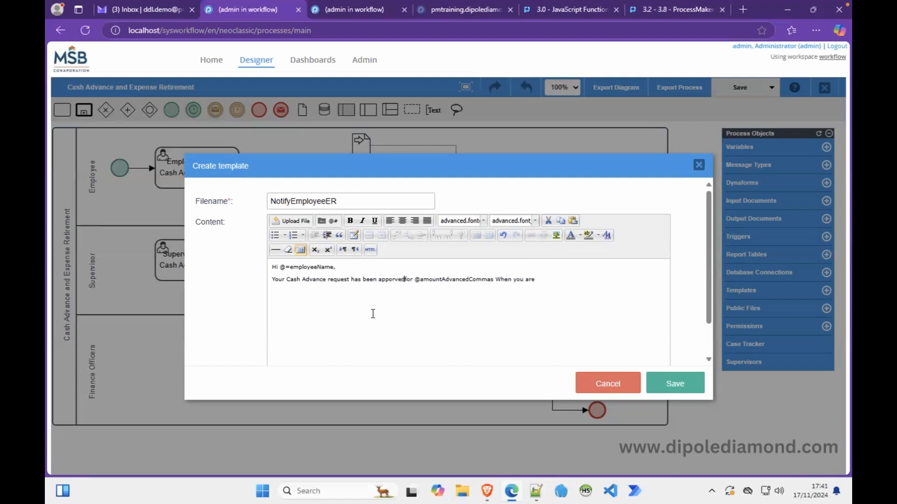
text(Finn)
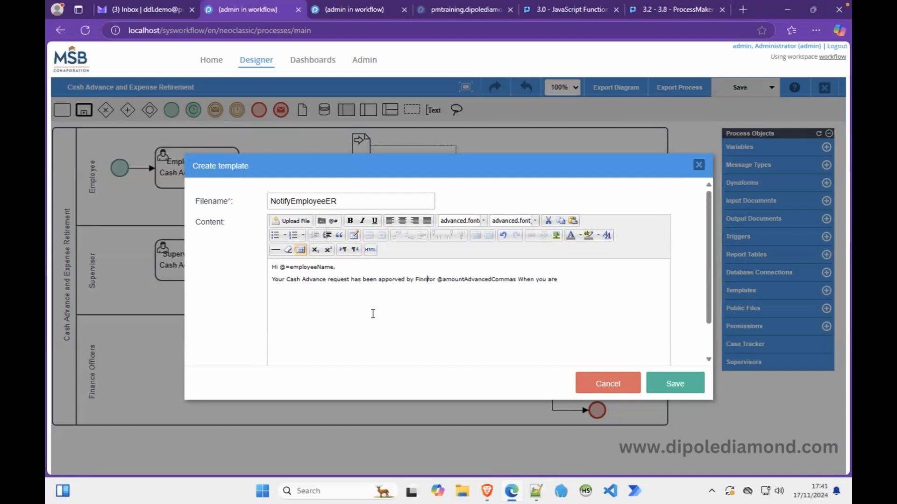
key(BackSpace)
text(ance and you)
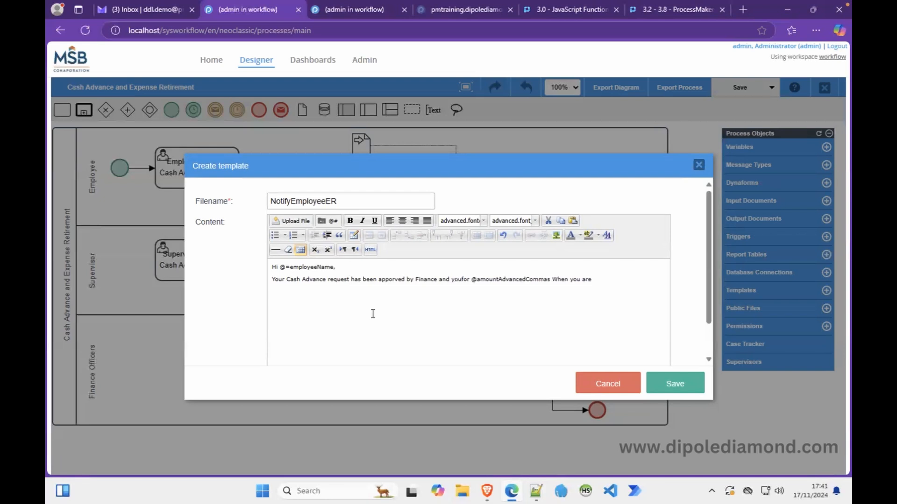
key(BackSpace)
text(u have been ad)
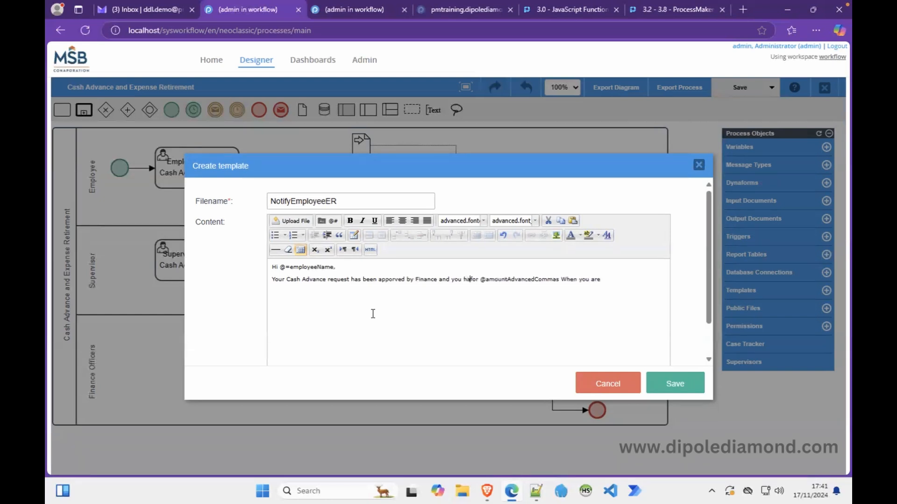
text(vanced the sum )
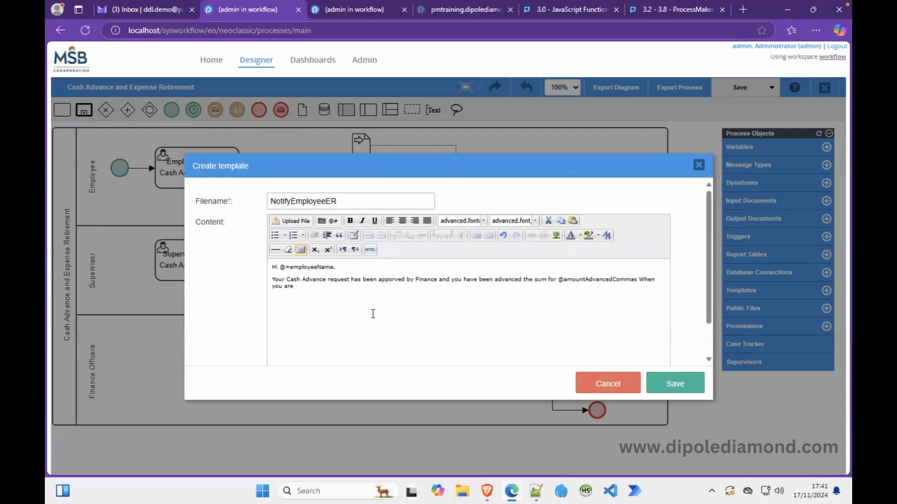
text(of)
key(Delete)
key(Delete)
key(Delete)
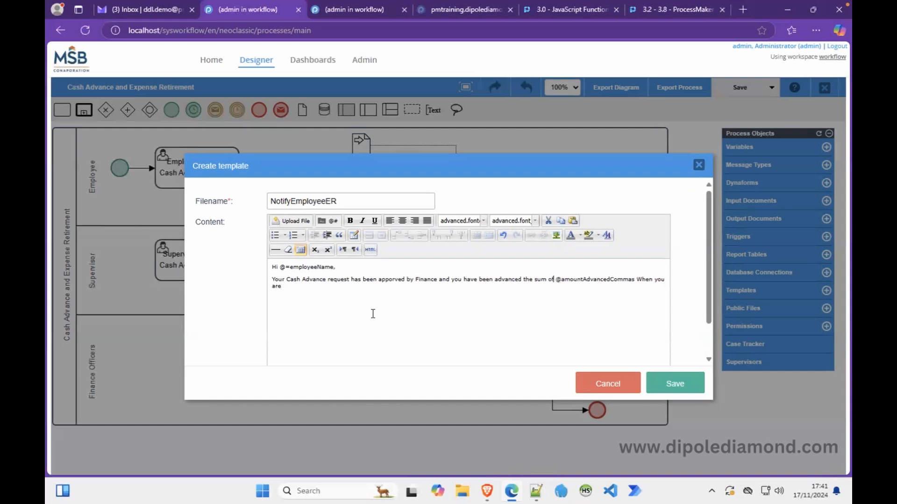
click(638, 280)
key(Return)
text(ready to reit)
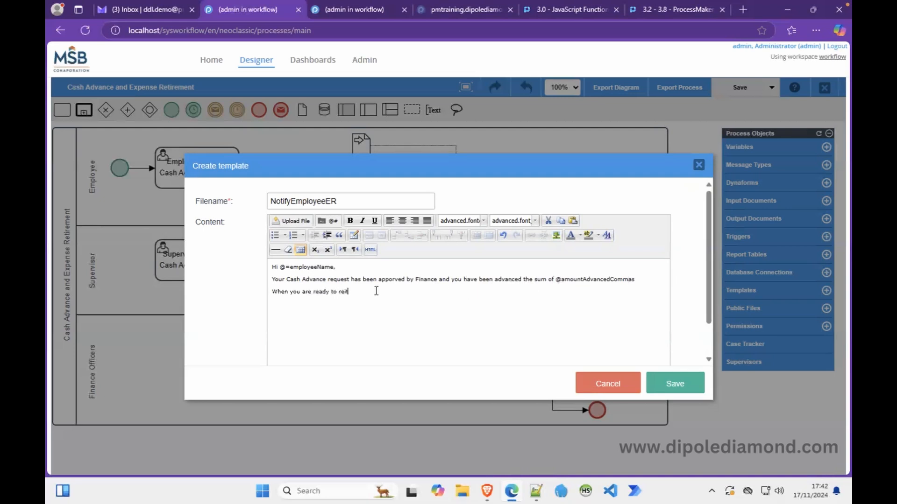
text(re the expenses for the amount of)
click(639, 280)
drag(642, 280, 559, 281)
key(ctrl+c)
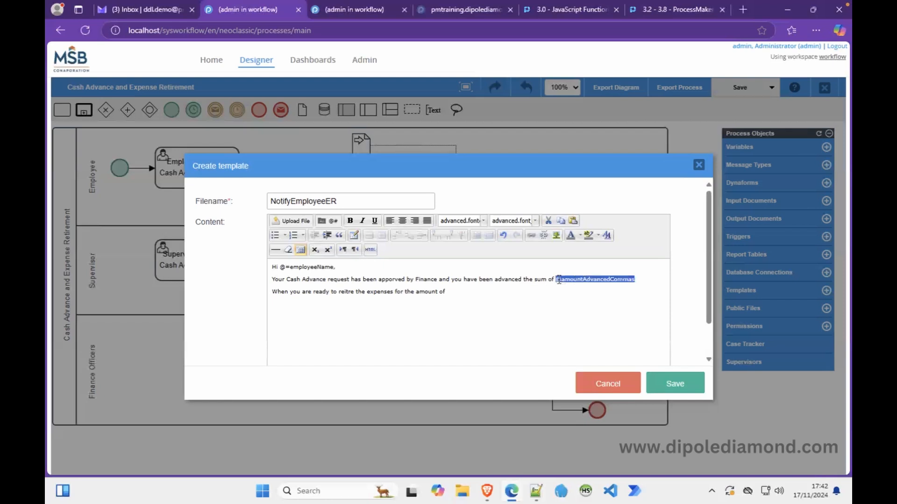
click(474, 293)
key(ctrl+v)
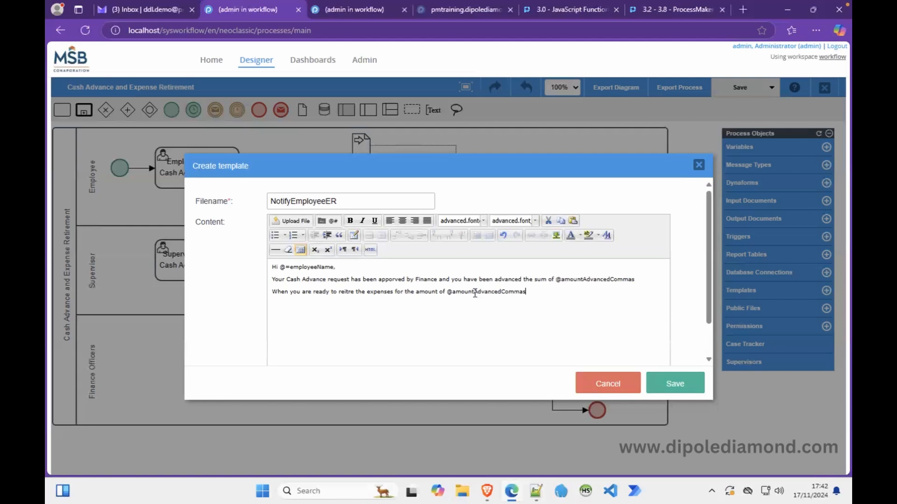
text(you have been adcanced, kindly continue)
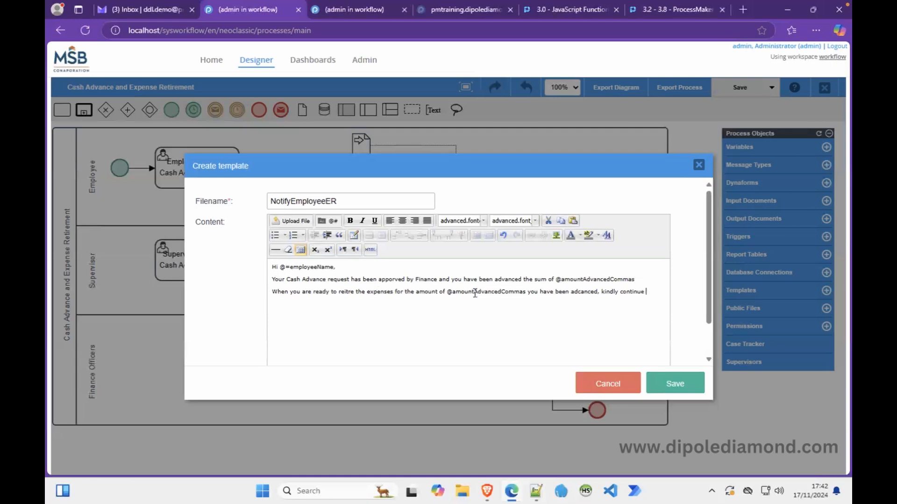
text( Case #)
click(332, 220)
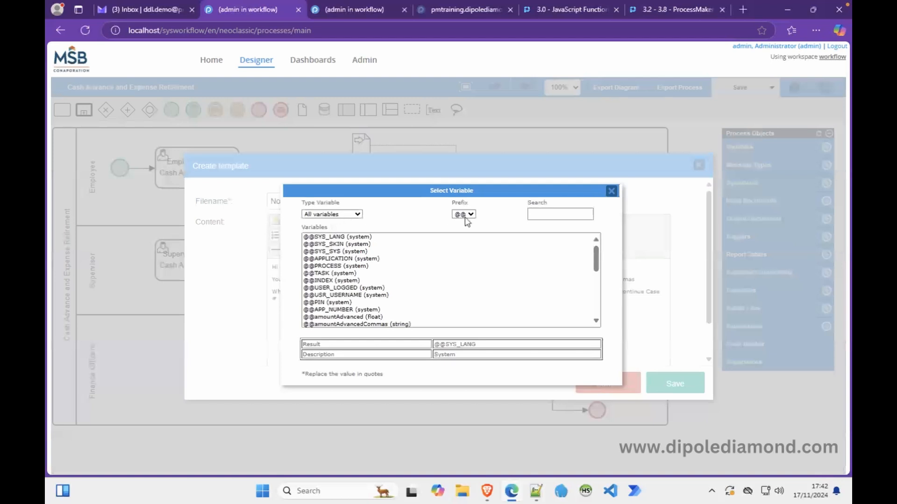
Append @=APP_NUMBER after 'Case #' and add a @=caseLinkUrl line below it.
click(464, 215)
click(461, 267)
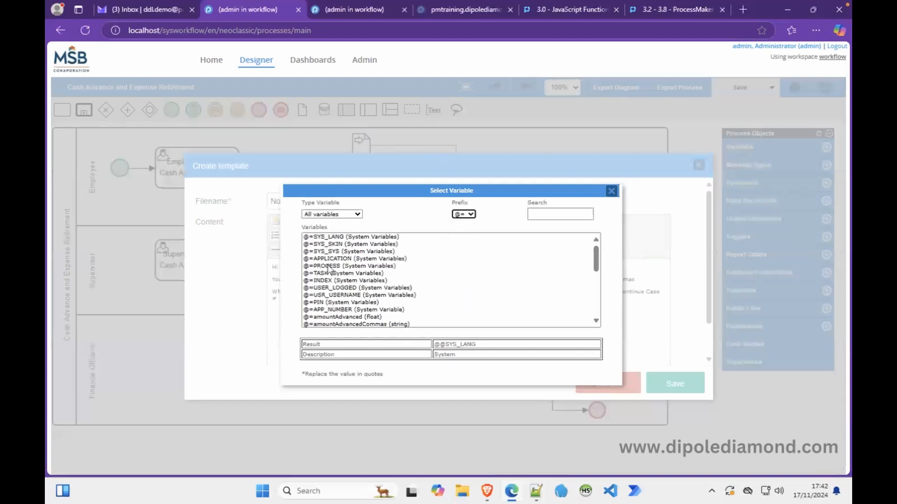
double_click(325, 310)
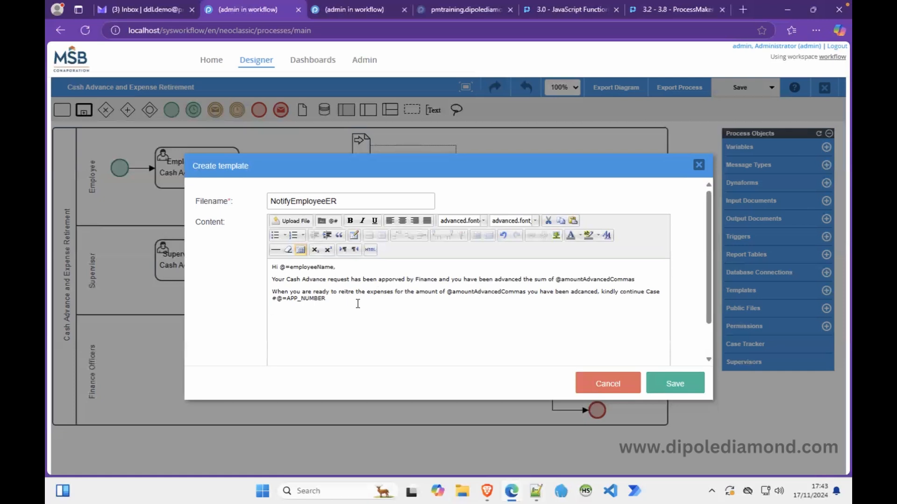
text(@=caseLinkUrl)
key(ctrl+a)
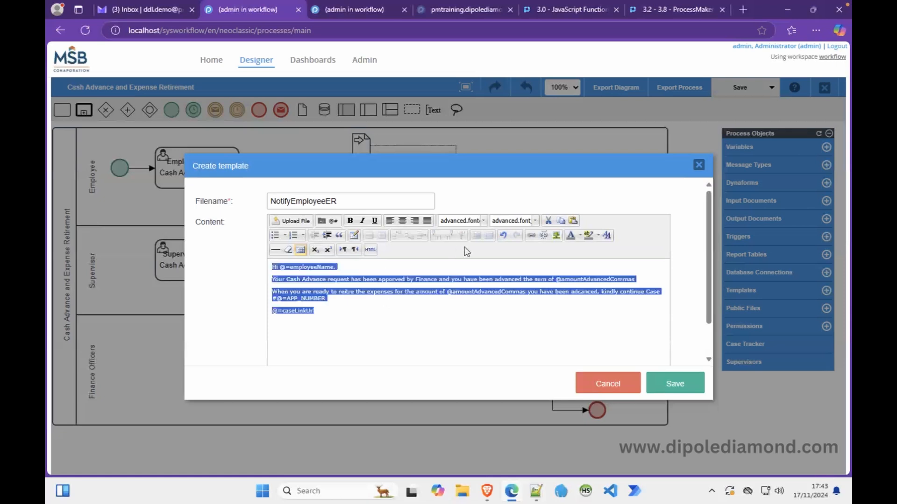
Format the entire template text as Arial at size 12pt.
click(483, 221)
click(472, 256)
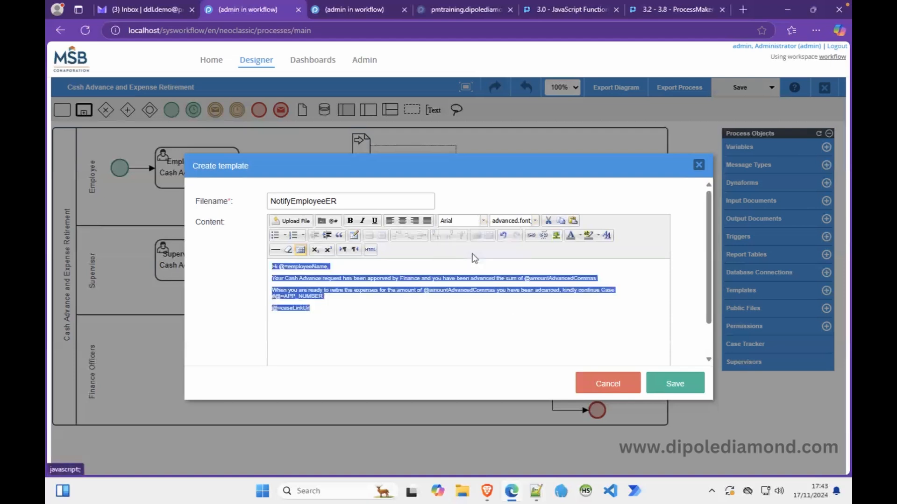
click(535, 221)
click(511, 256)
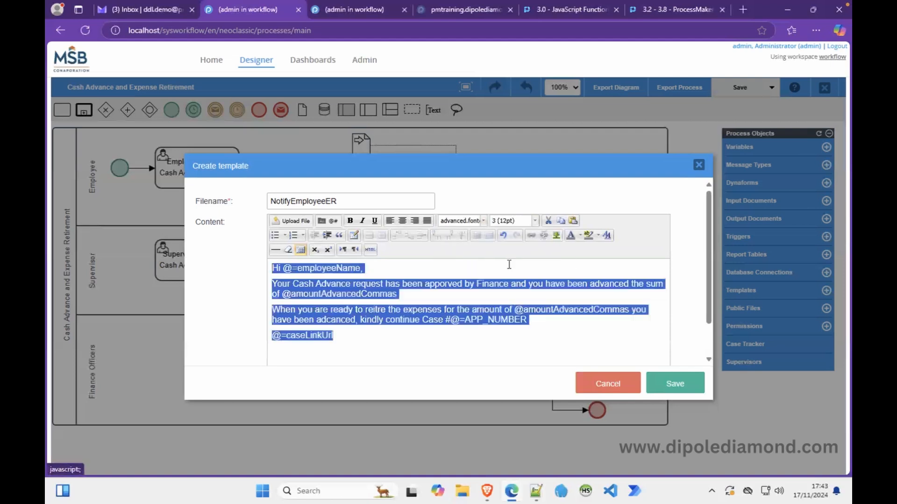
click(439, 297)
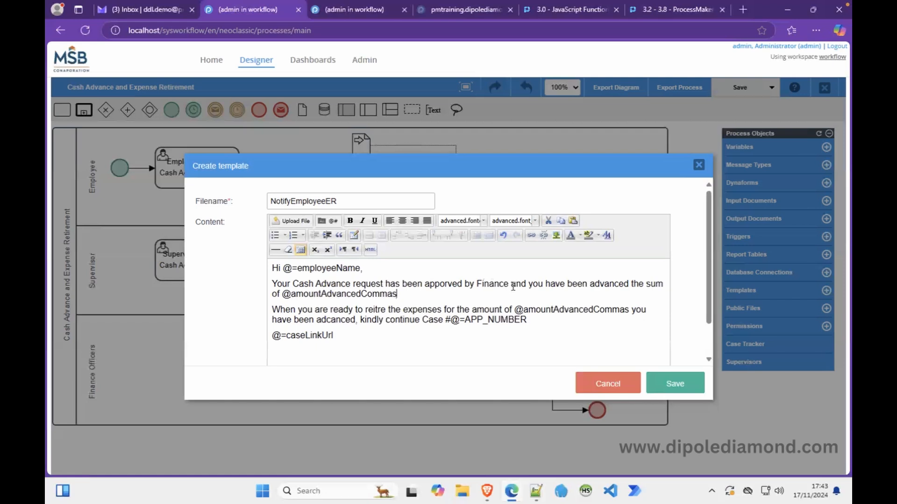
Delete the clause after Finance, fix 'retire', and change the amount prefix to @=.
drag(508, 285, 397, 294)
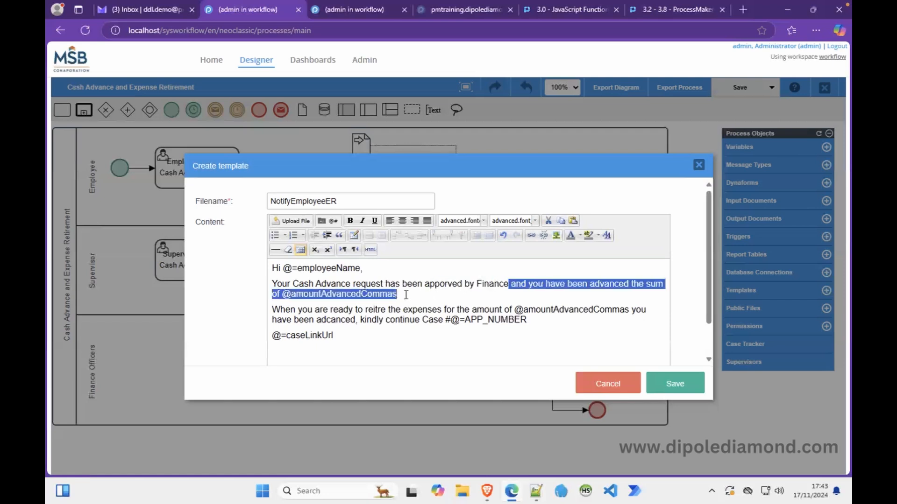
key(BackSpace)
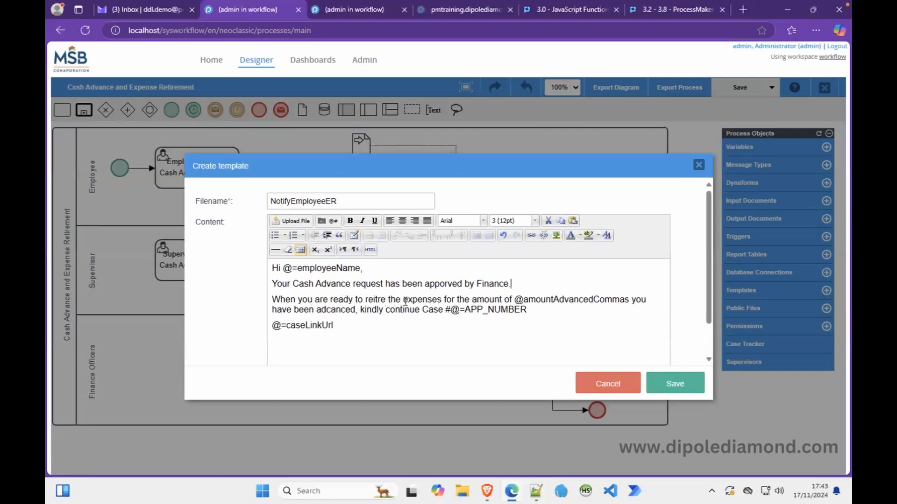
click(375, 300)
key(BackSpace)
key(Right)
text(i)
click(524, 299)
text(=)
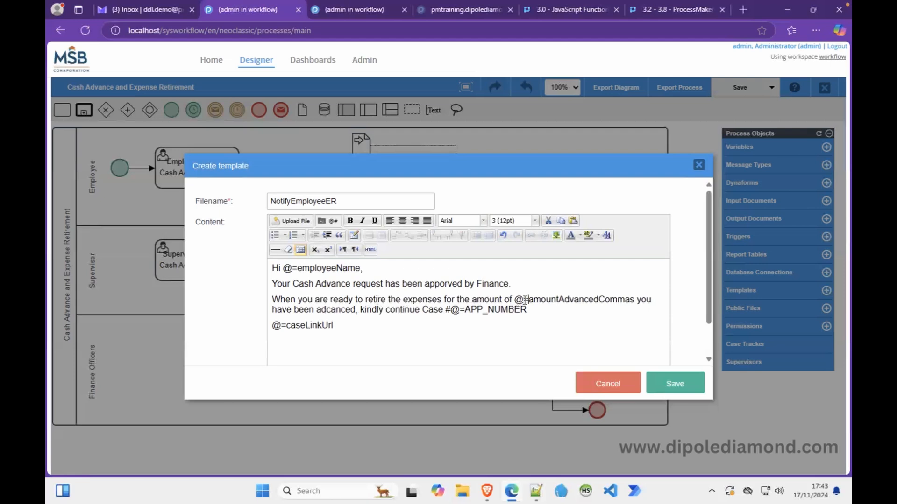
Bold @=amountAdvancedCommas and add 'from your INBOX folder' and 'Thank you' after the case line.
drag(516, 299, 634, 296)
click(350, 221)
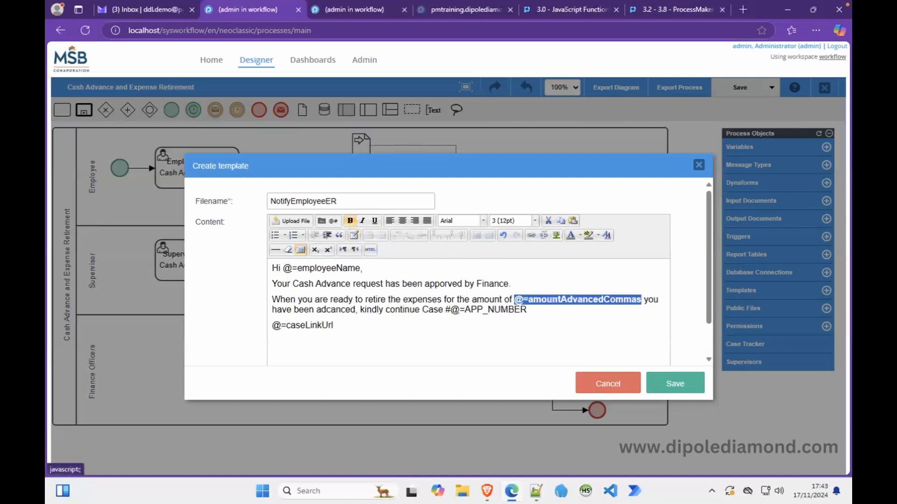
click(384, 309)
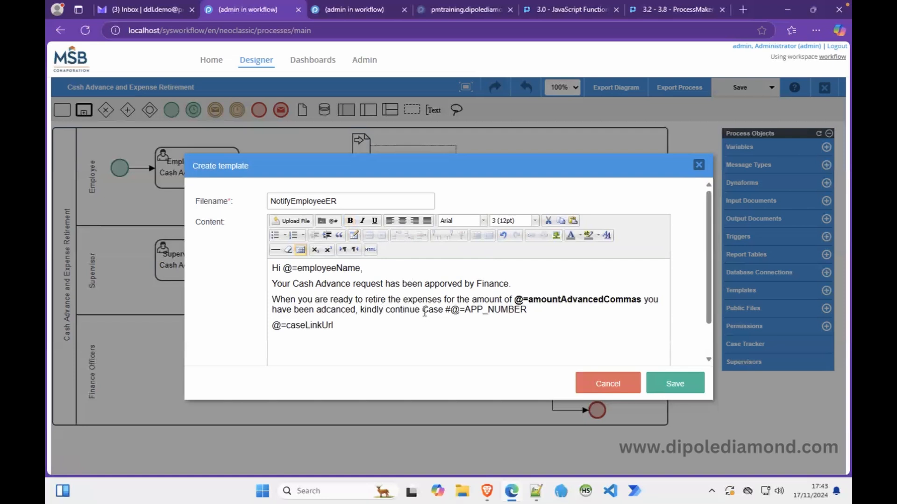
drag(422, 309, 540, 310)
click(540, 310)
text(from your INBOX folder)
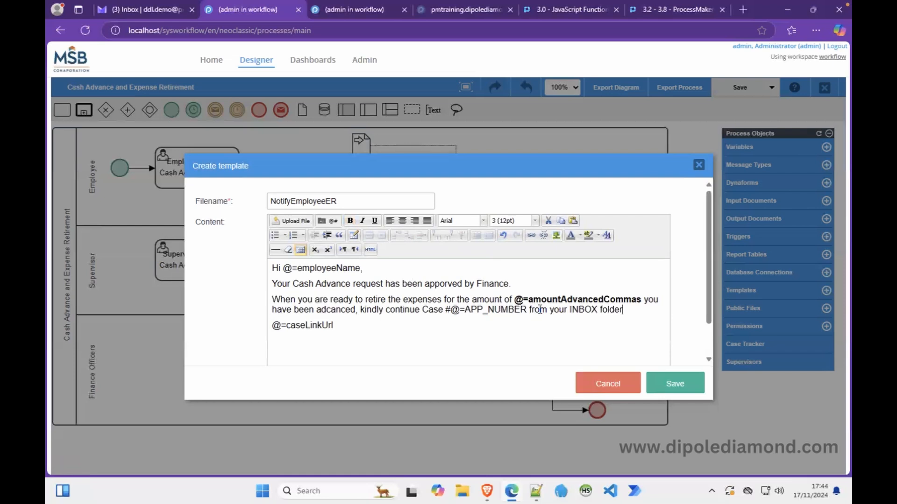
text(Thank you.)
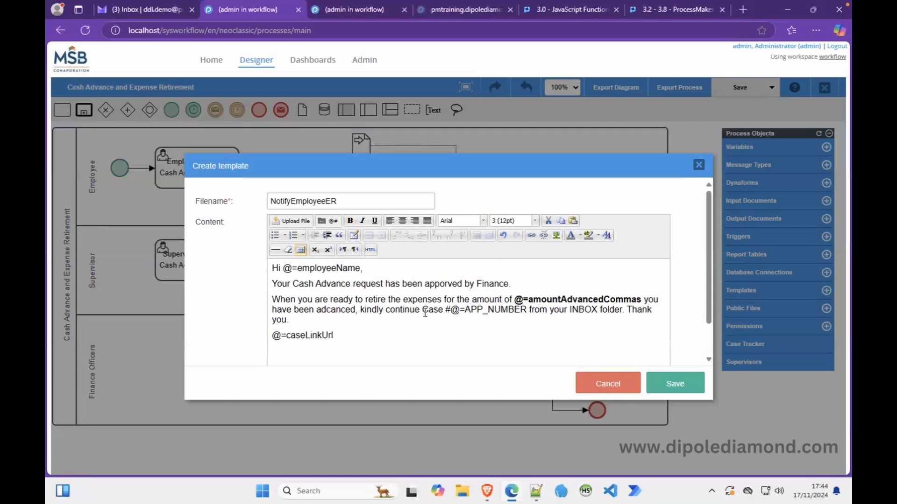
Bold 'Case #@=APP_NUMBER', colour the @=caseLinkUrl line blue, and save the template.
drag(422, 310, 527, 310)
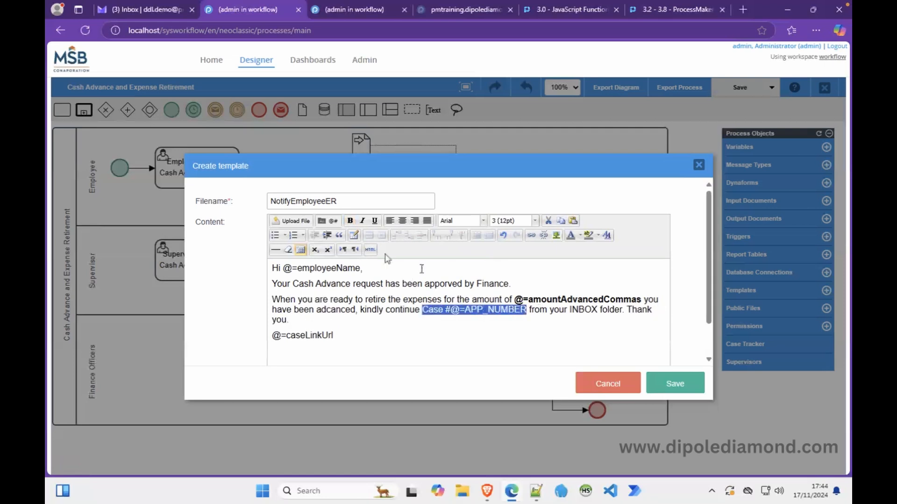
click(350, 220)
drag(344, 335, 253, 340)
click(580, 235)
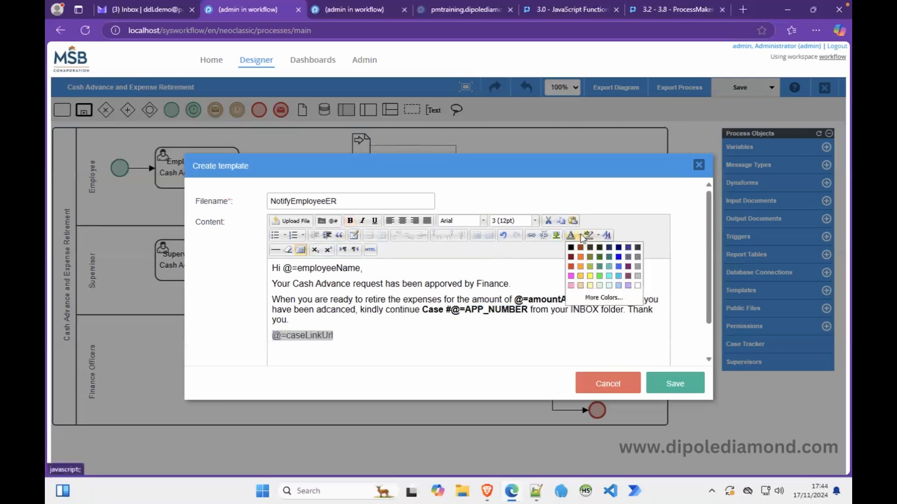
click(618, 266)
click(566, 274)
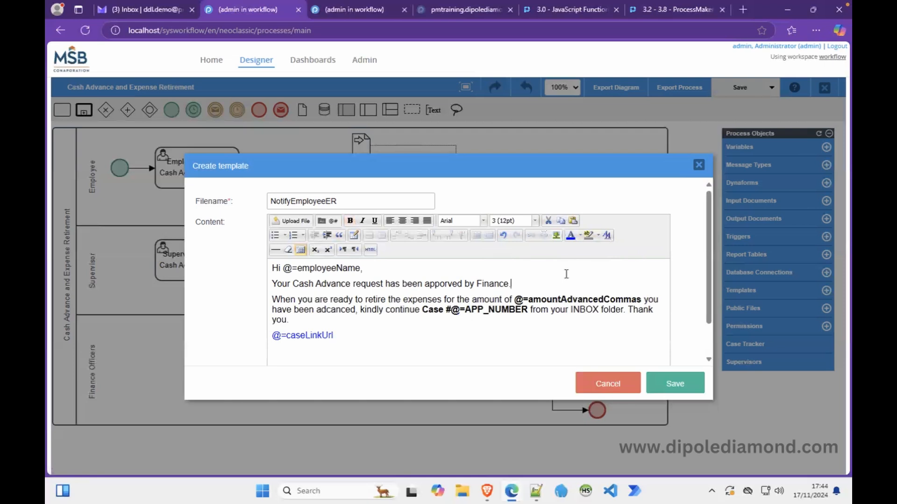
click(675, 381)
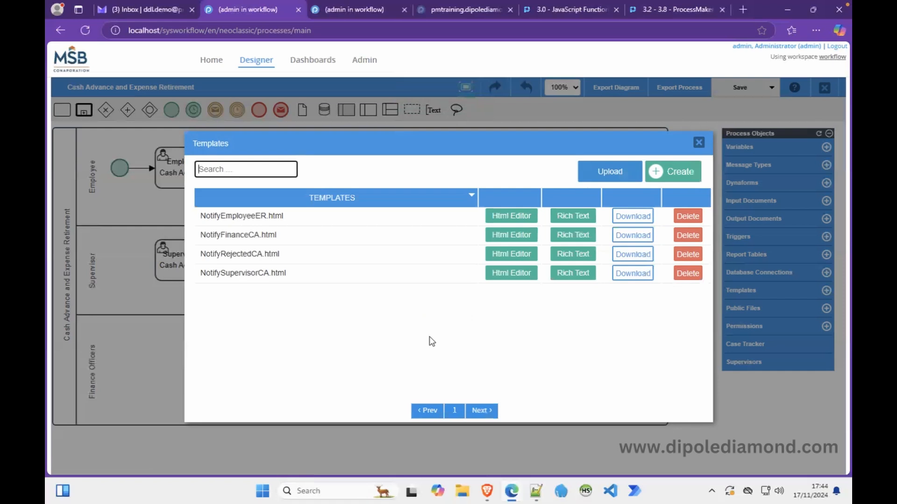
click(699, 143)
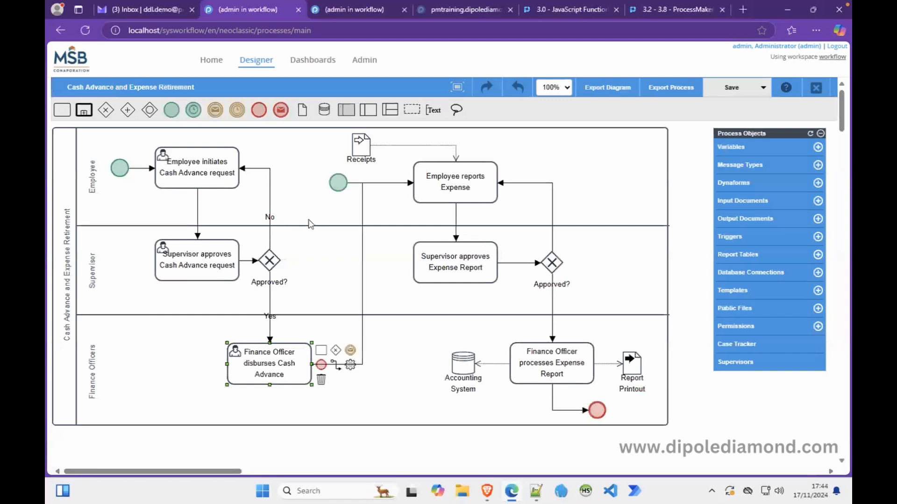
On the Employee initiates Cash Advance request task, notify the assigned user with subject 'Cash Advance Request - Case #'.
click(189, 184)
right_click(189, 184)
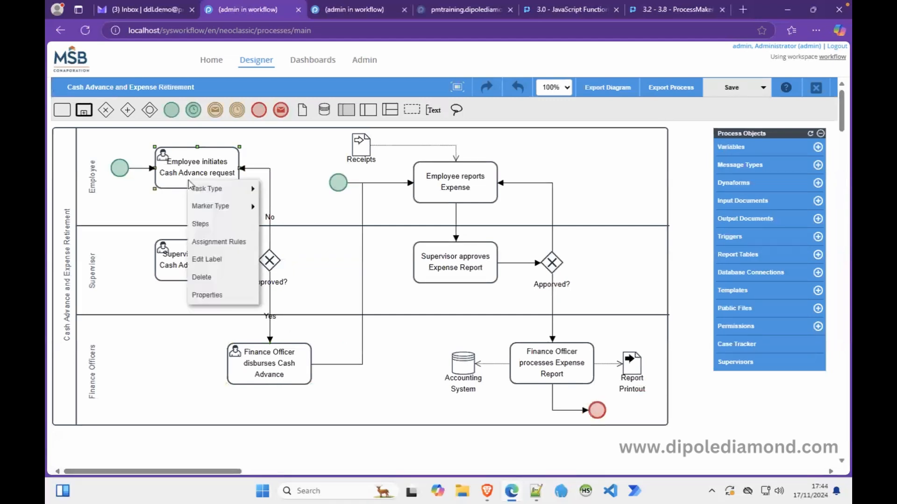
click(220, 298)
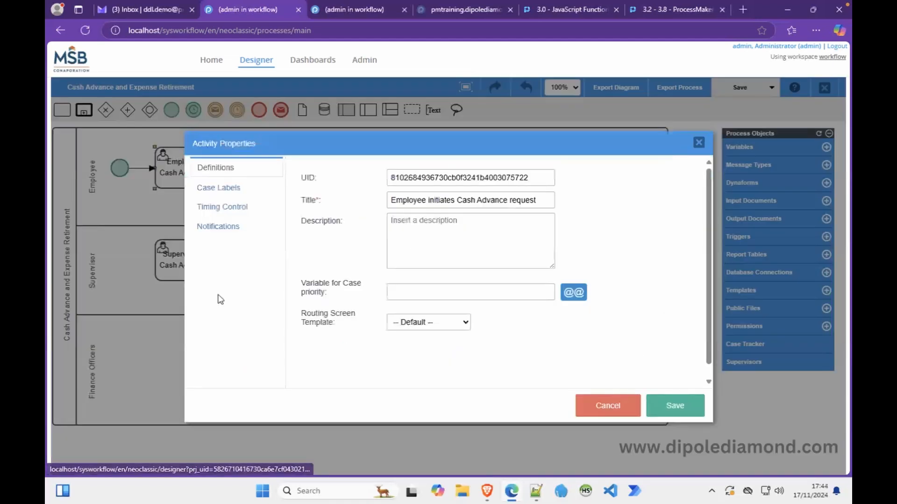
click(240, 228)
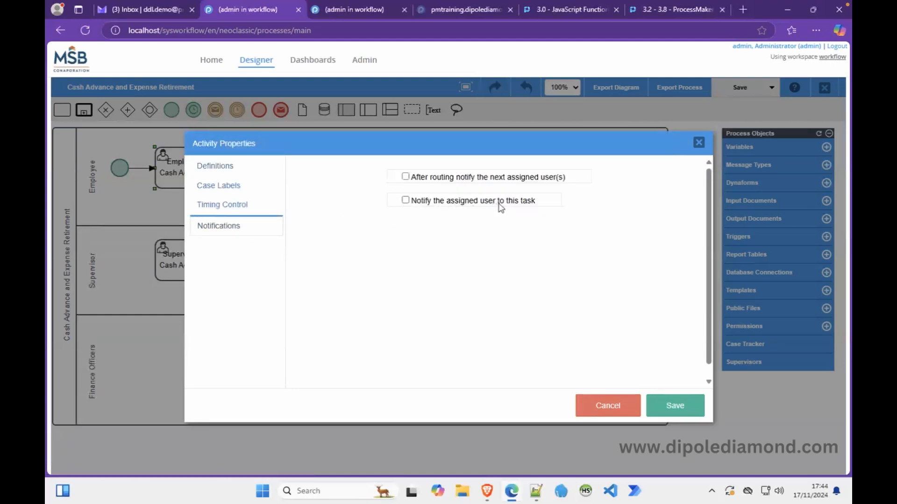
click(406, 201)
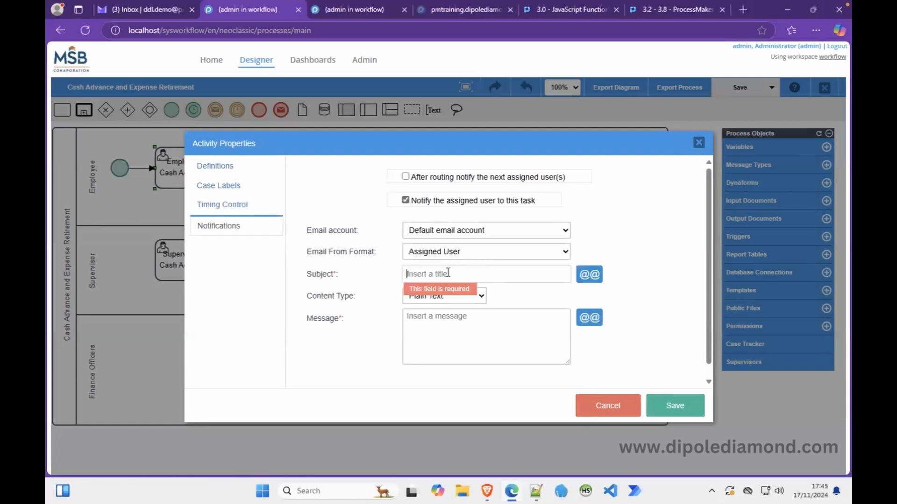
text(Cash Advance Request)
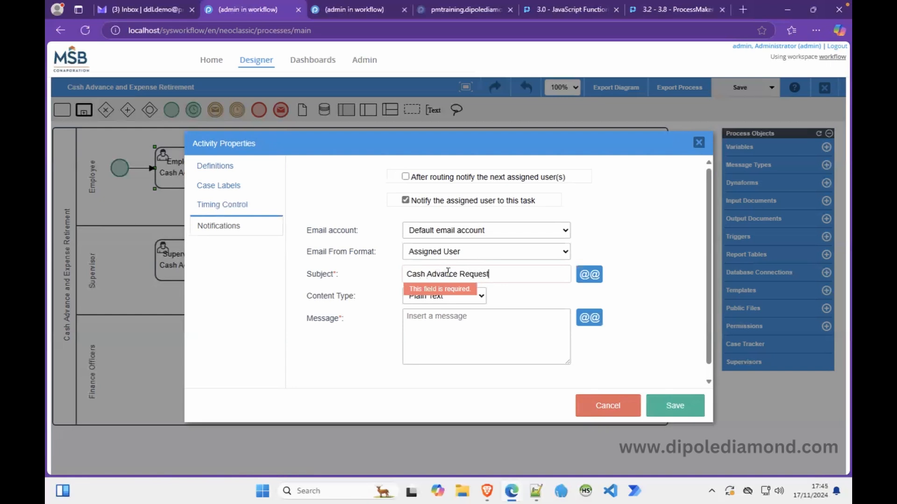
text( - Case #)
Append the case number as @=APP_NUMBER to the notification subject.
click(591, 274)
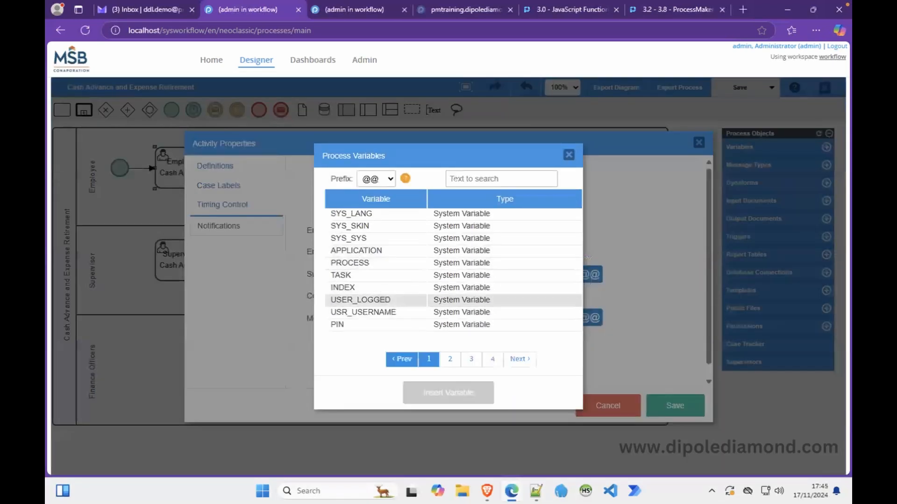
click(447, 360)
double_click(357, 213)
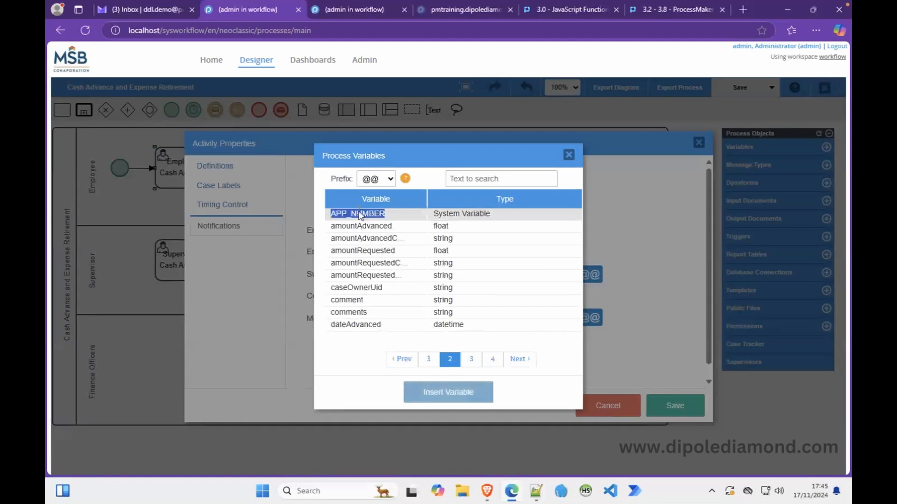
click(428, 397)
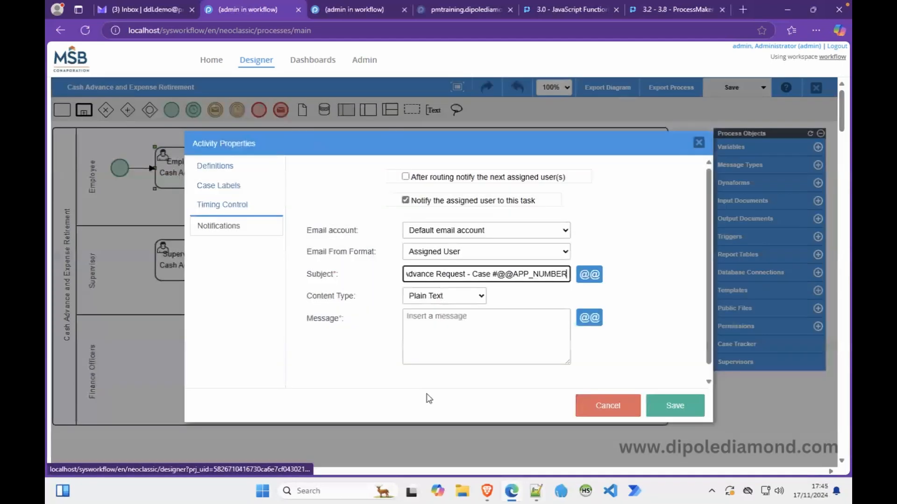
click(514, 272)
key(BackSpace)
text(=)
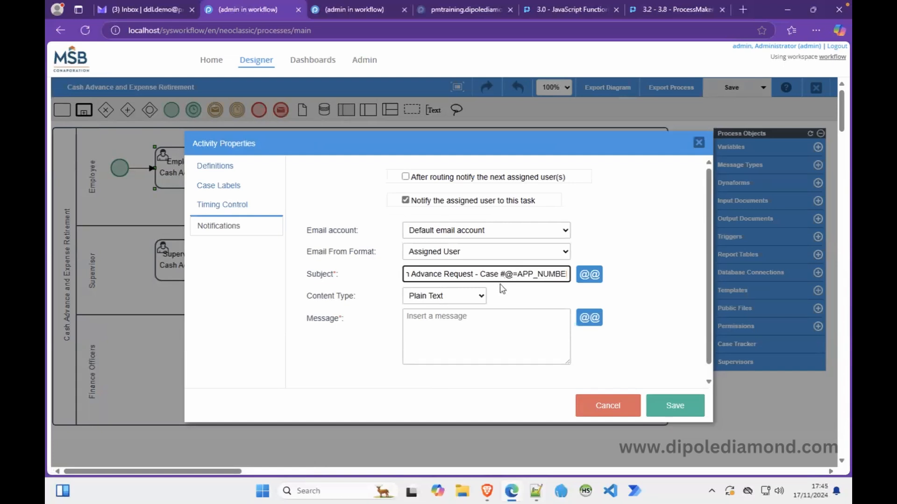
Set the notification content to the NotifyRejectedCA.html HTML template and save.
click(480, 298)
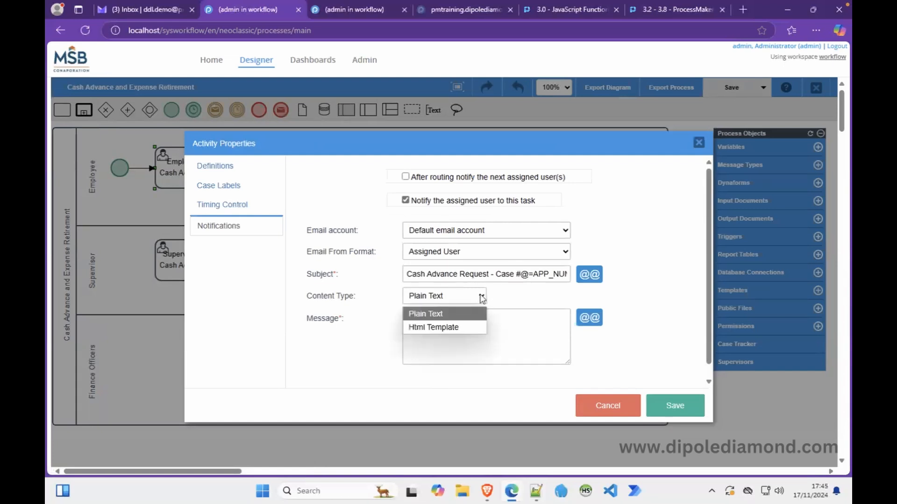
click(446, 327)
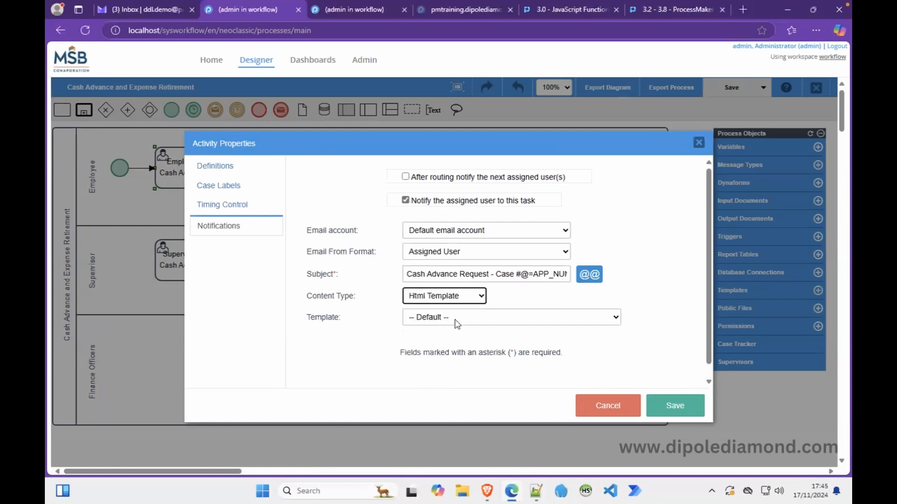
click(455, 319)
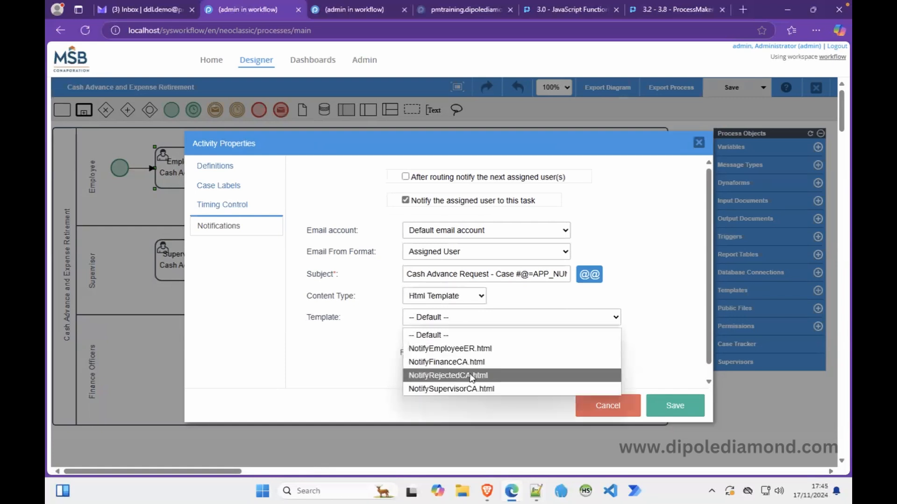
click(486, 376)
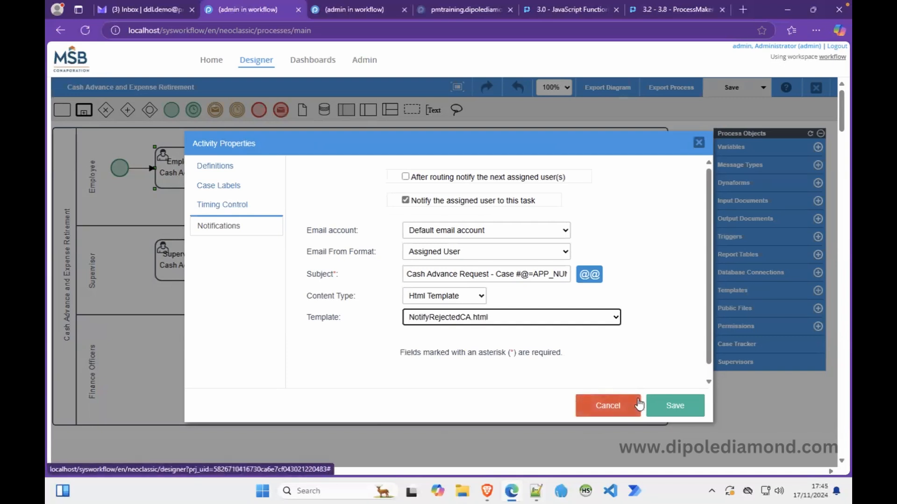
click(665, 405)
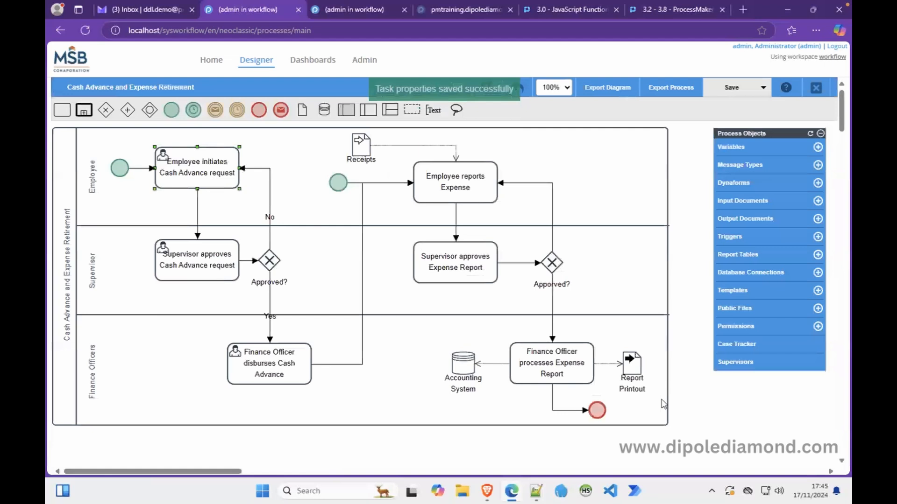
Turn on email notification to the assigned user for the supervisor approval task.
right_click(203, 259)
click(219, 373)
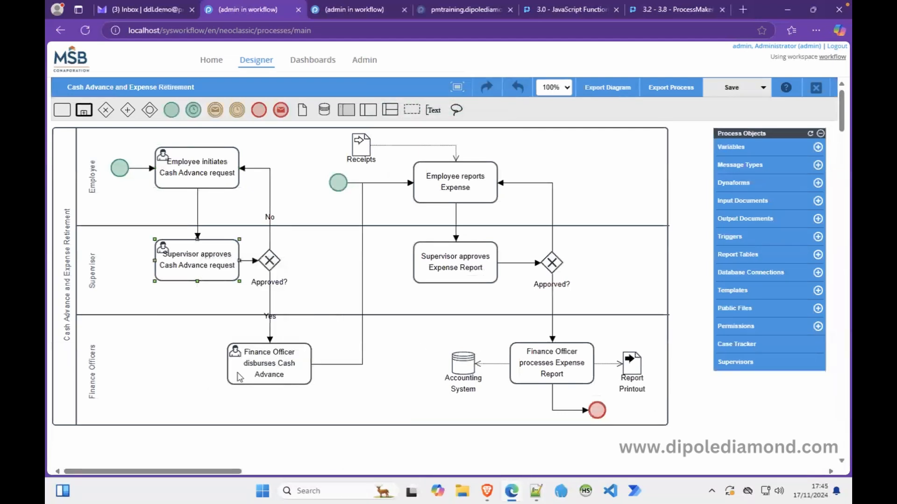
click(240, 228)
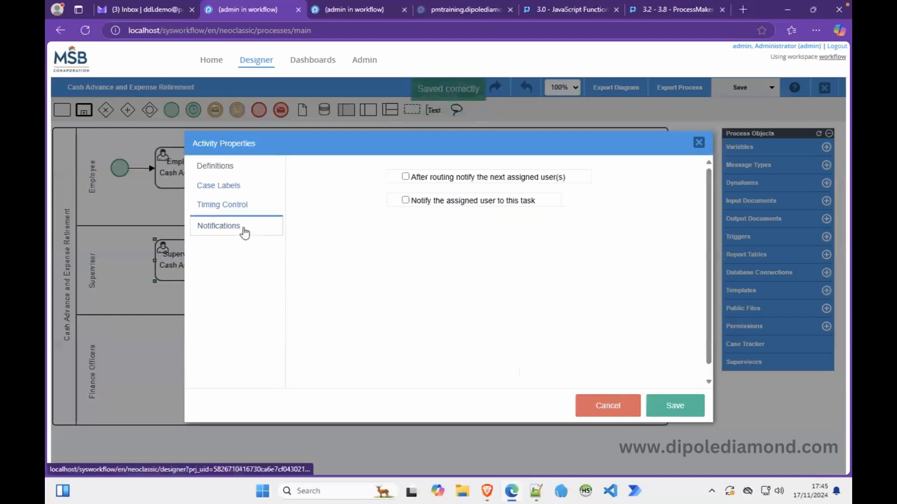
click(405, 201)
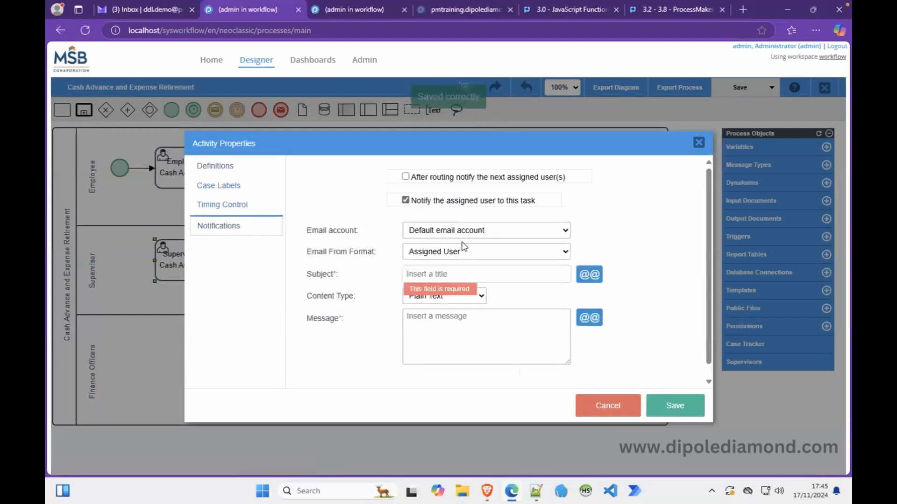
Enter the subject 'Supervisor Approval for Cash Advance Request - Case #'.
click(443, 274)
text(Cash Advance Request)
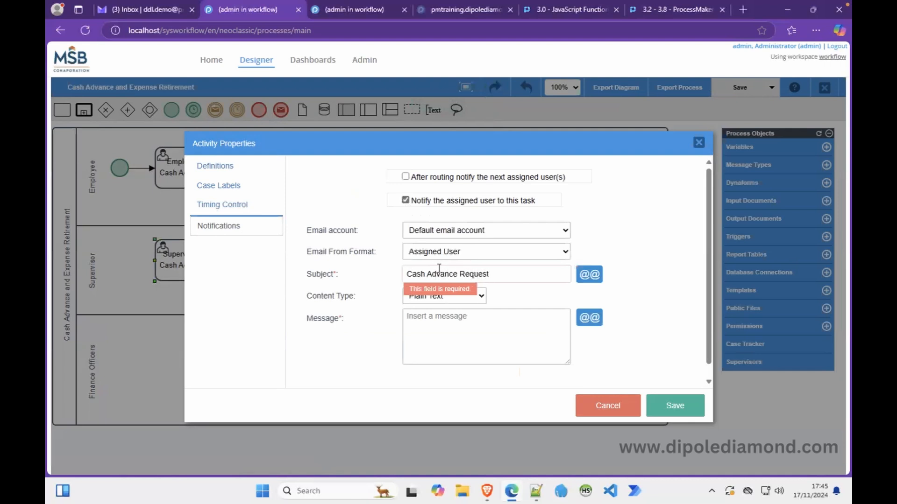
click(406, 274)
text(Supervisor Ap)
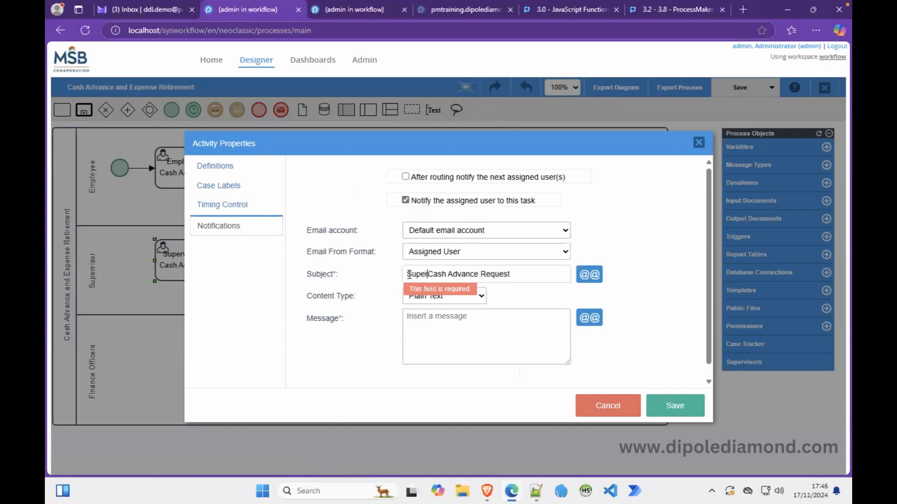
text(prova)
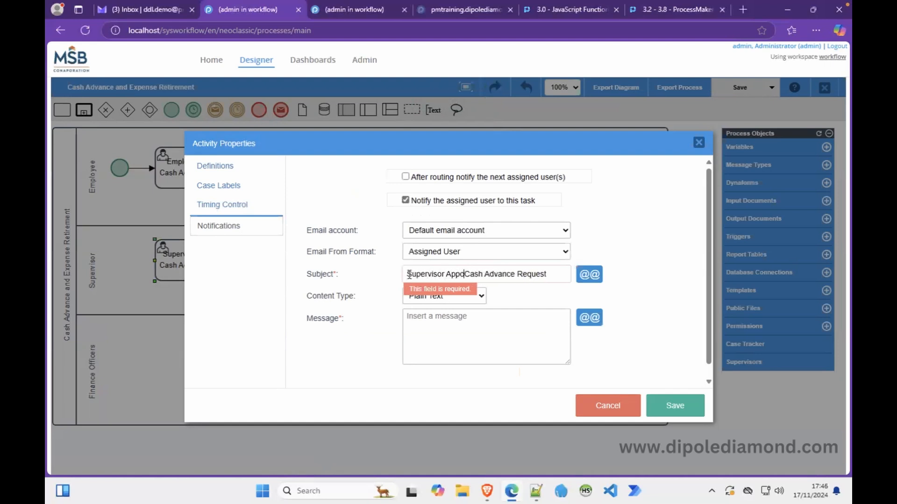
text(l for)
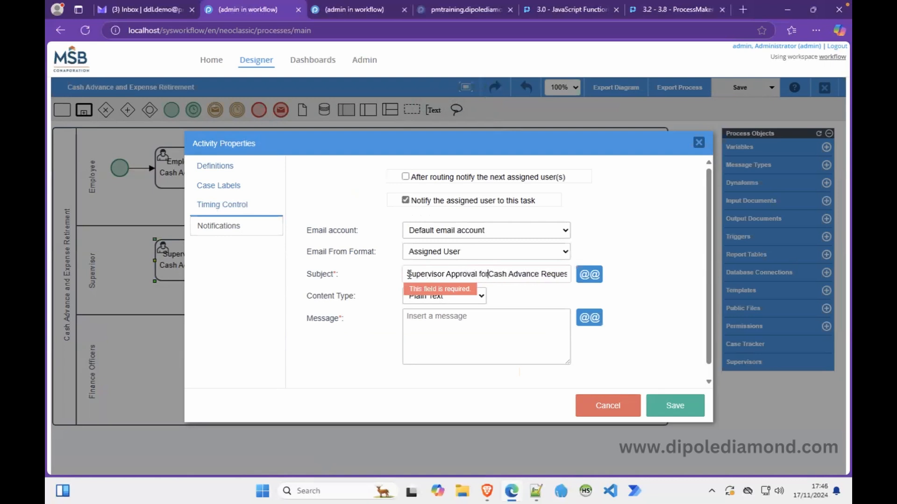
key(End)
text(- Case #)
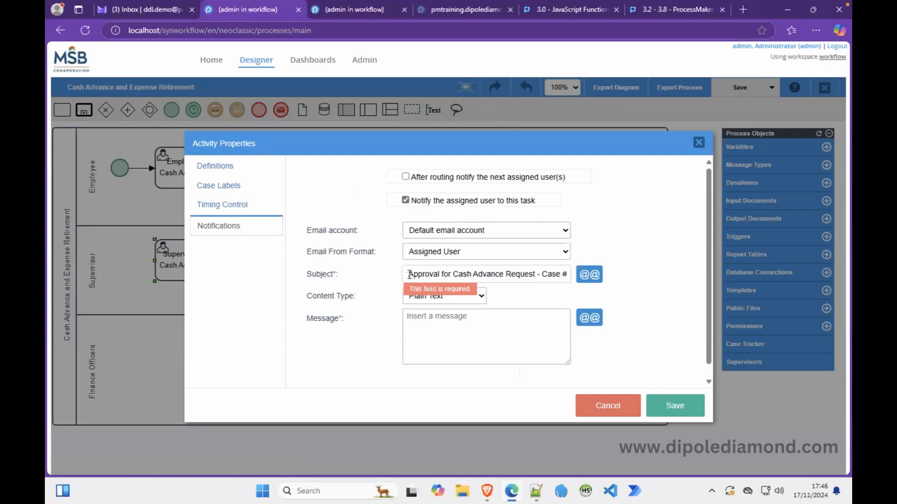
click(589, 274)
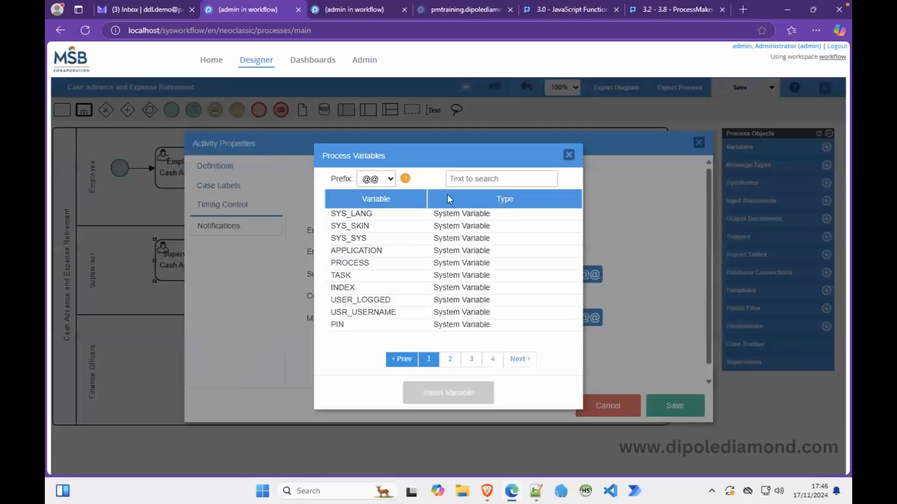
Append @=APP_NUMBER to the supervisor task's notification subject.
click(376, 179)
click(382, 243)
click(449, 359)
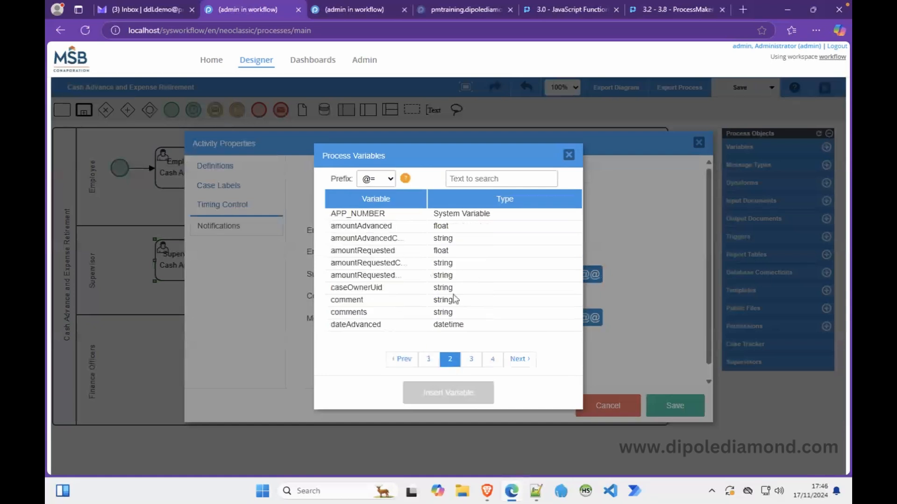
click(371, 213)
click(446, 393)
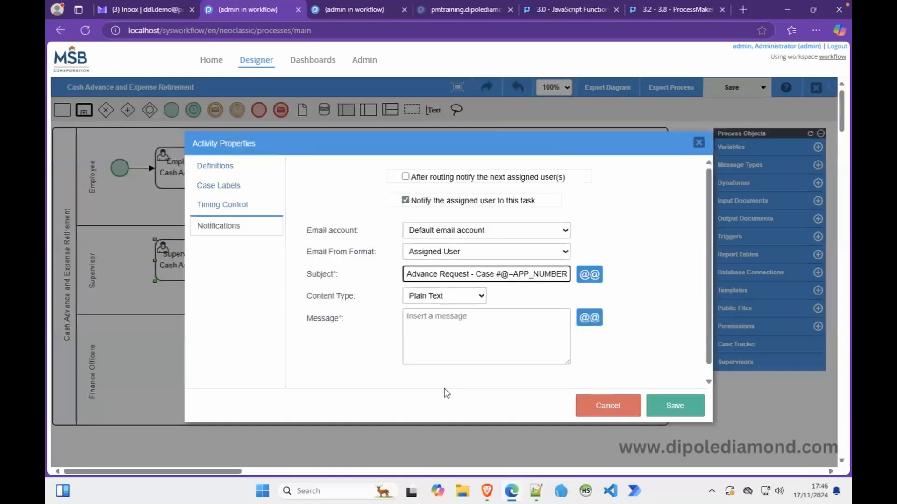
key(ctrl+a)
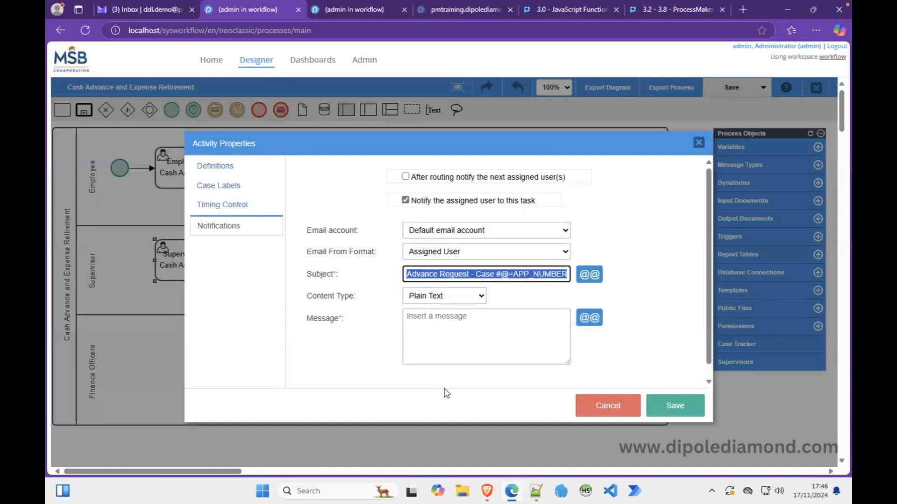
Use the NotifySupervisorCA.html HTML template for the notification and save it.
click(480, 298)
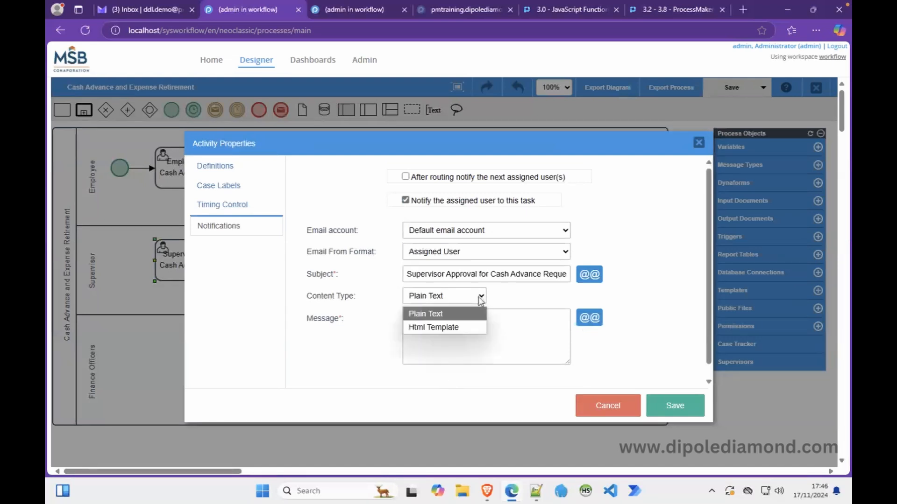
click(447, 325)
click(444, 322)
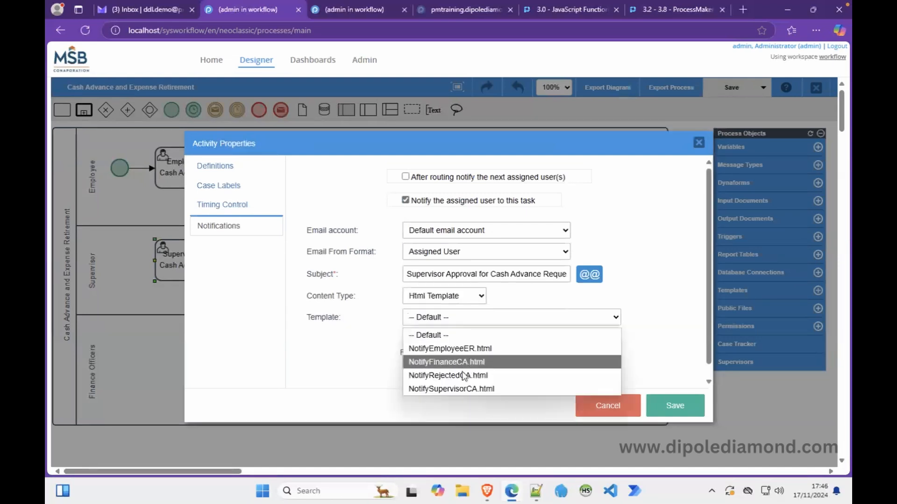
click(447, 389)
click(673, 406)
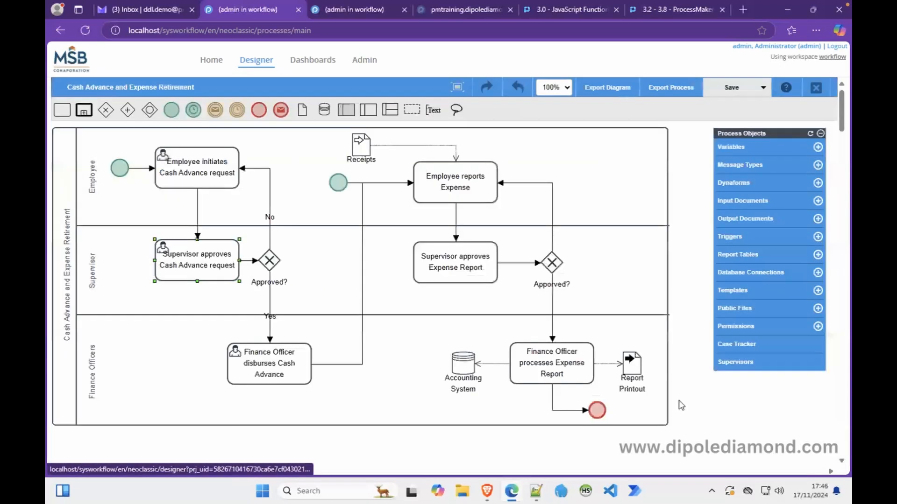
right_click(256, 359)
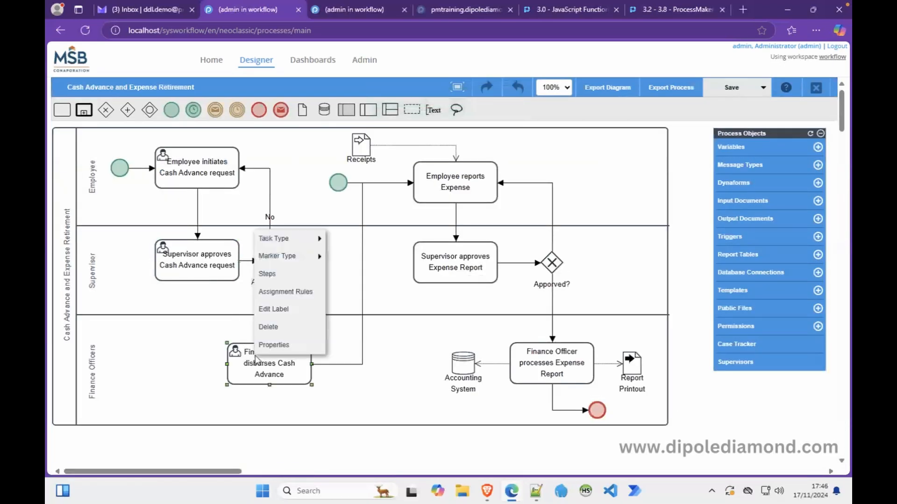